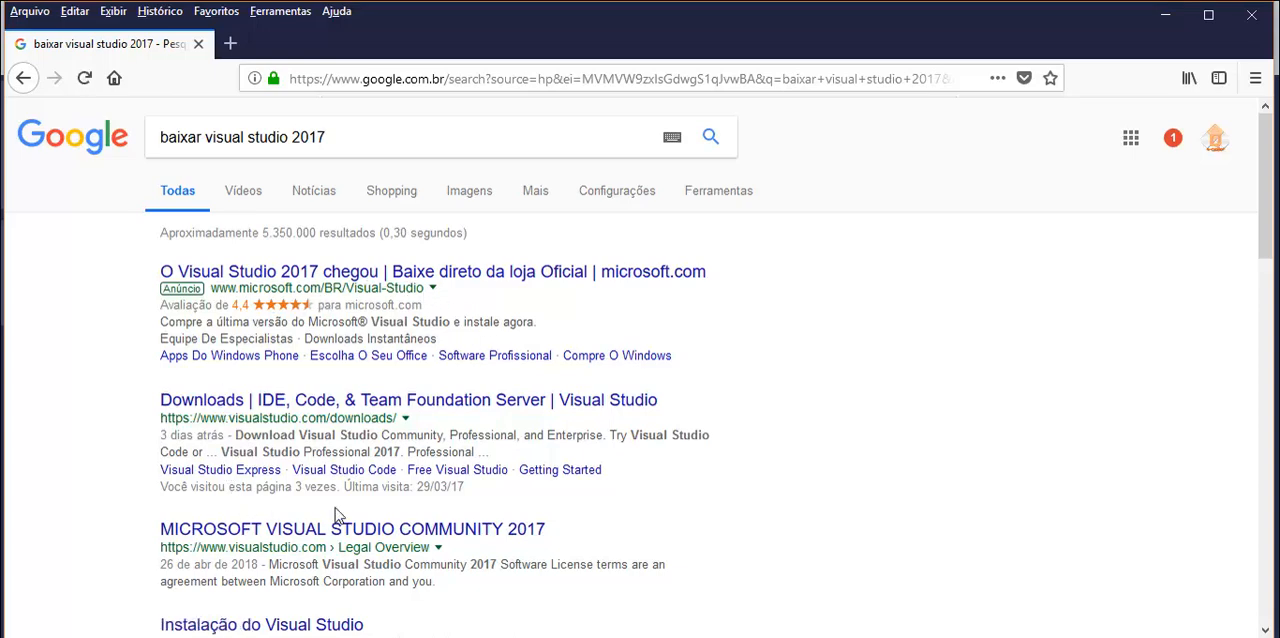
- Open the "Instalação do Visual Studio" search result and look over the installation stages described on the page
scroll(335, 515, "down", 3)
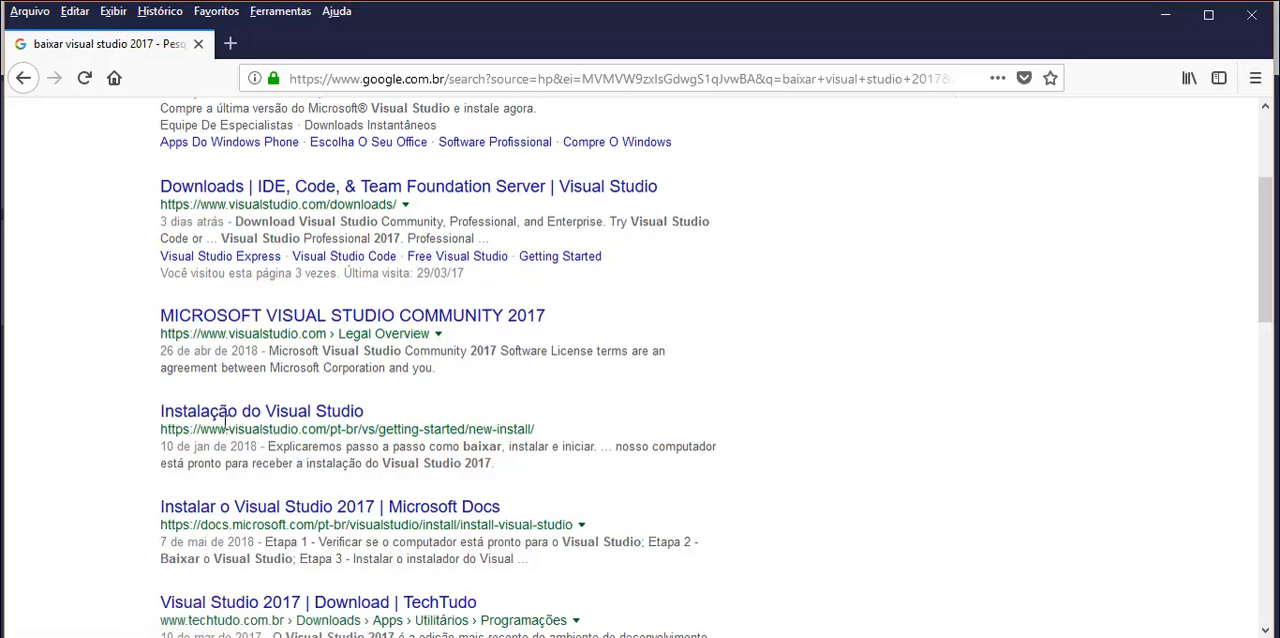
left_click(287, 424)
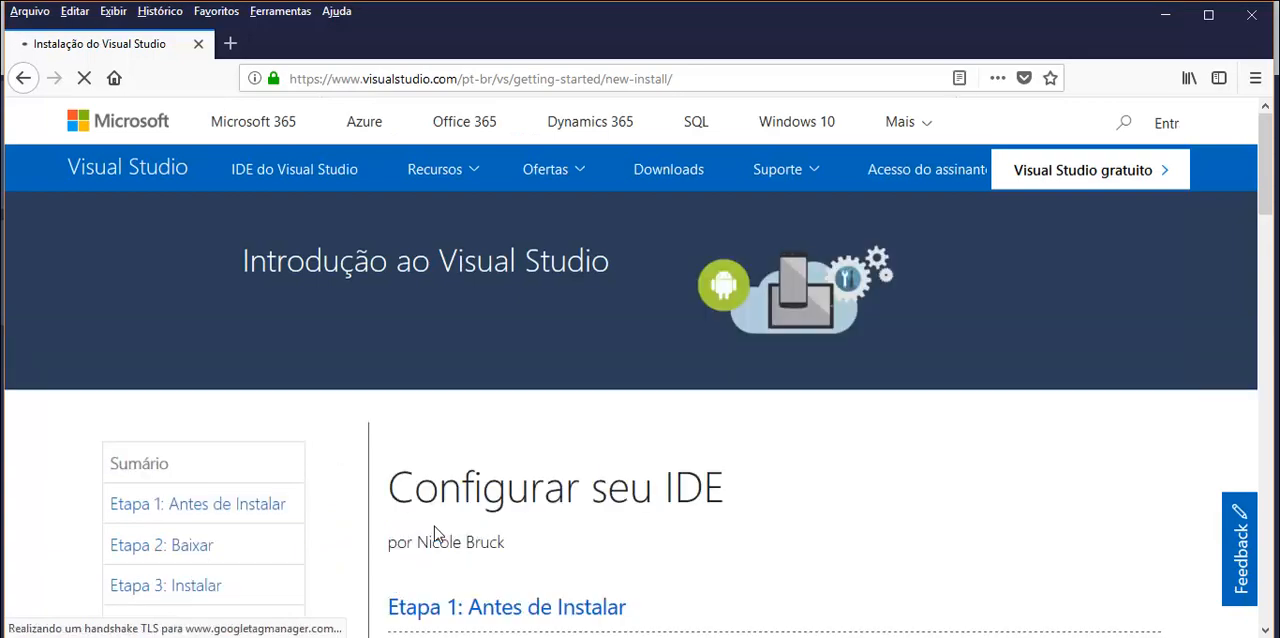
scroll(434, 526, "down", 6)
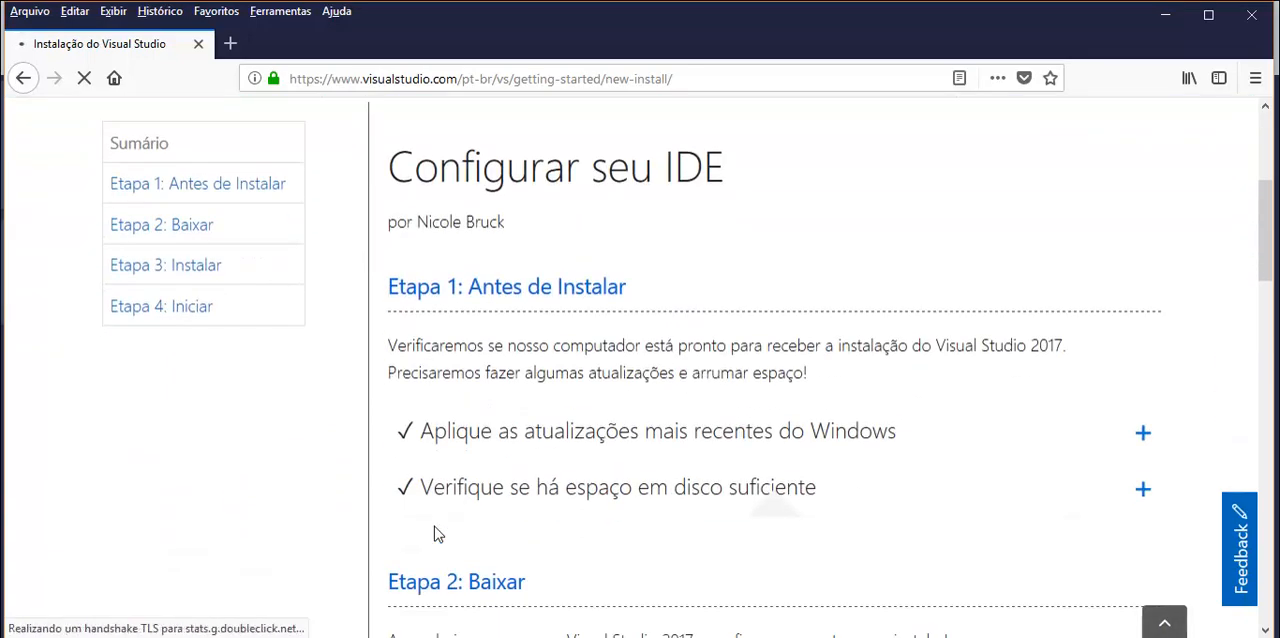
scroll(436, 535, "down", 15)
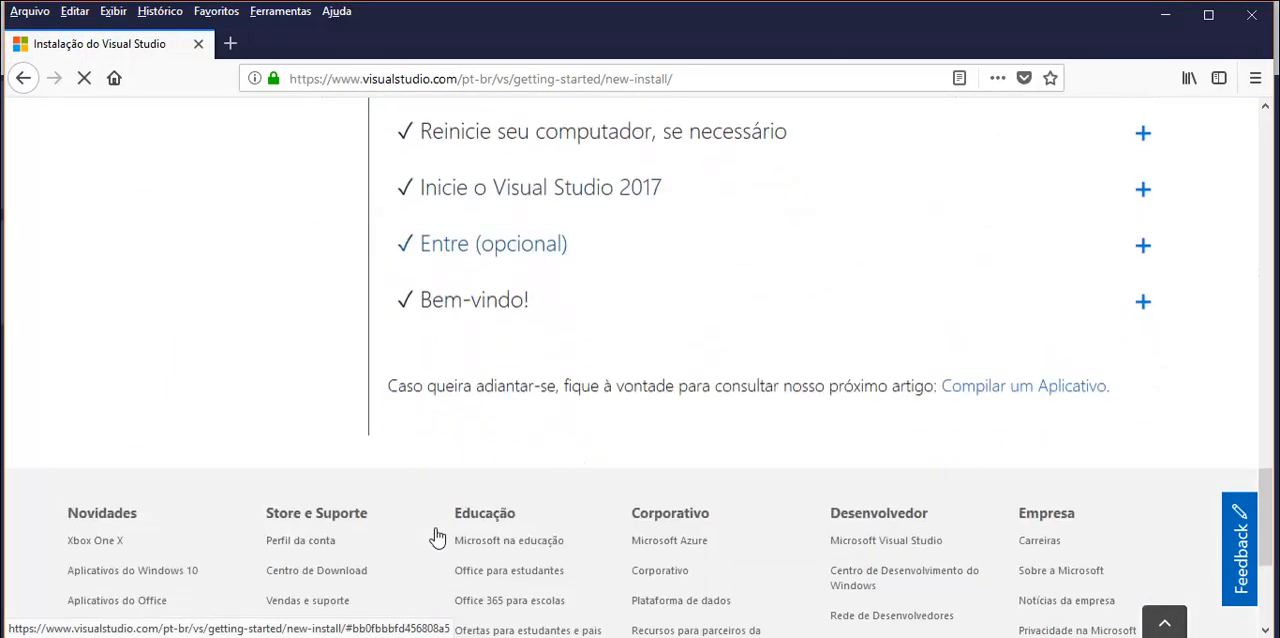
scroll(435, 528, "up", 7)
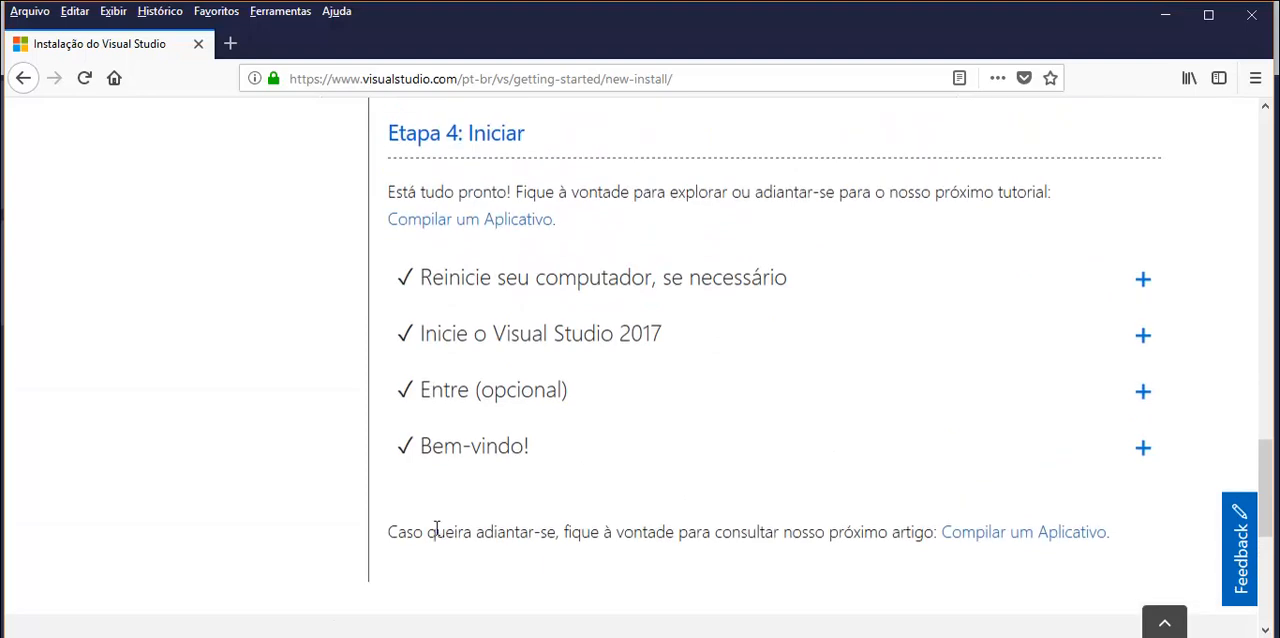
scroll(436, 528, "up", 15)
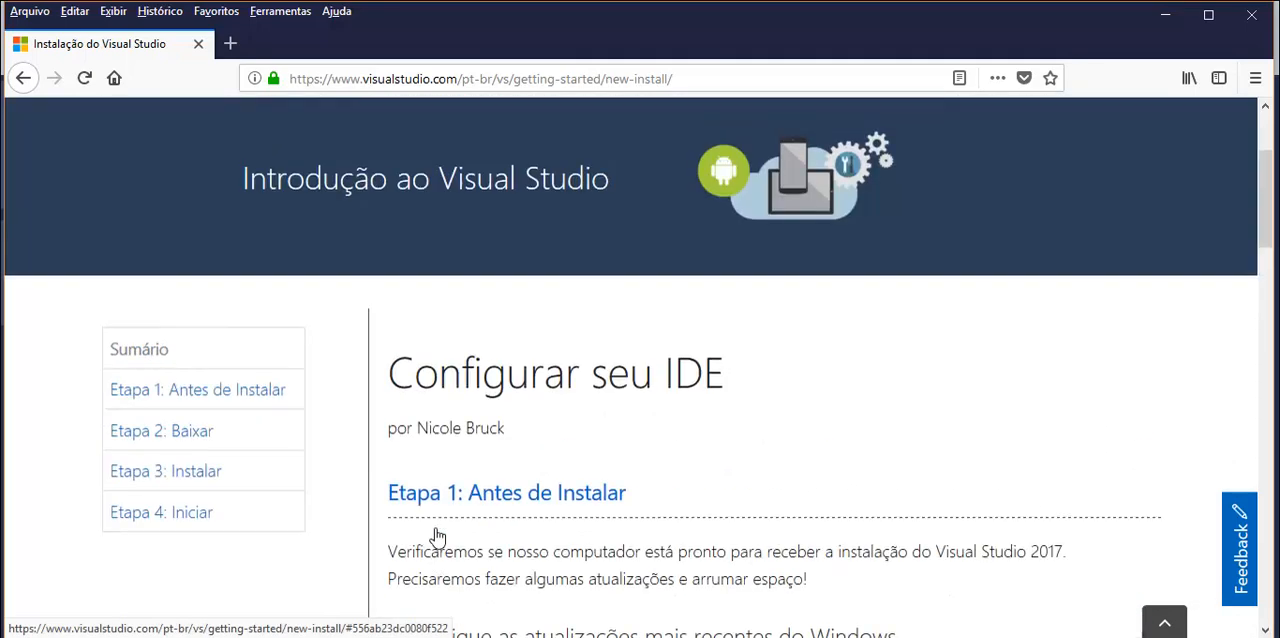
scroll(436, 528, "down", 2)
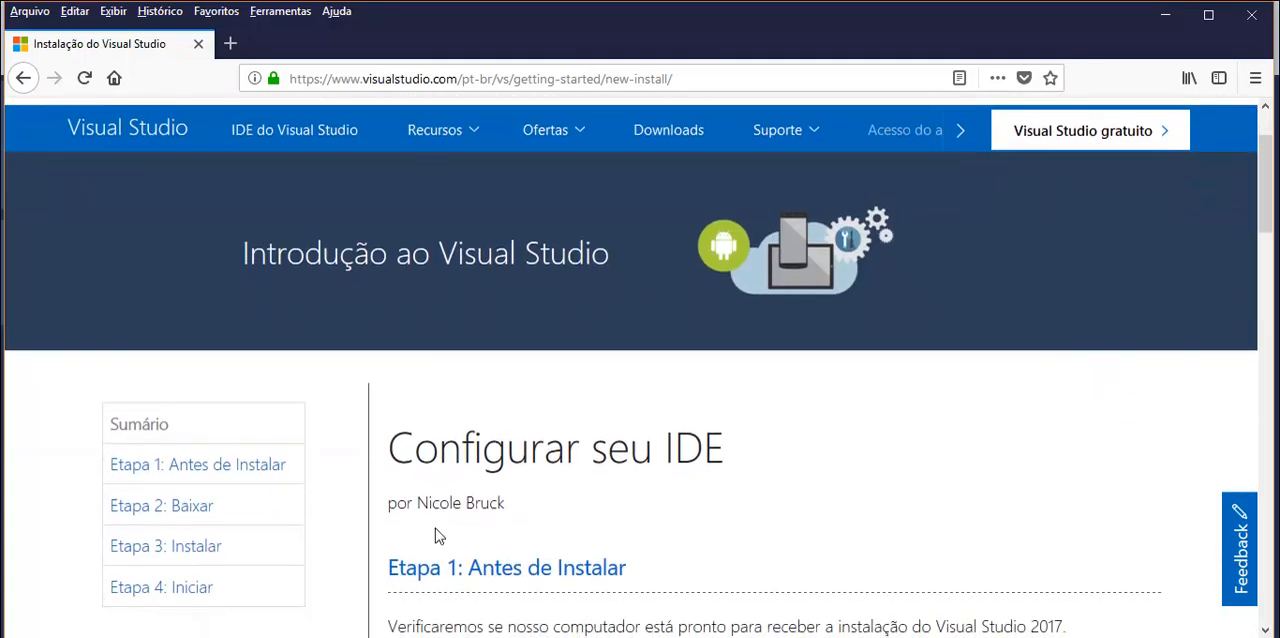
scroll(440, 530, "down", 4)
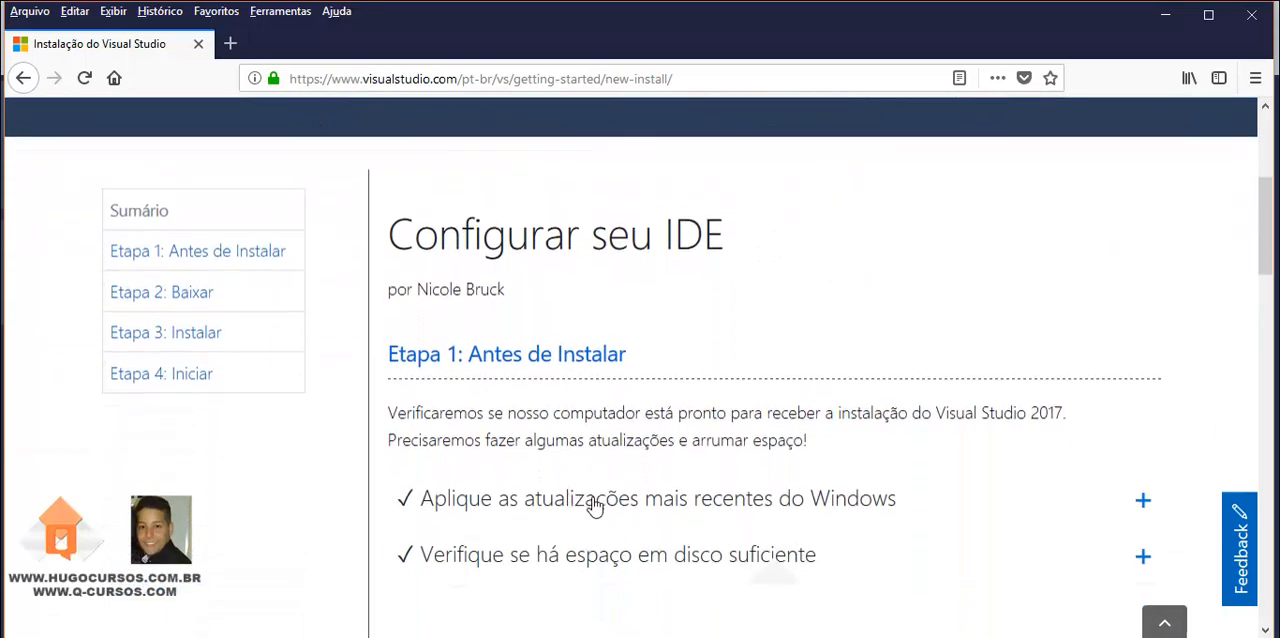
- Expand "Baixe o Visual Studio 2017" under Etapa 2 and examine the edition overview it contains
left_click(593, 507)
scroll(582, 492, "down", 4)
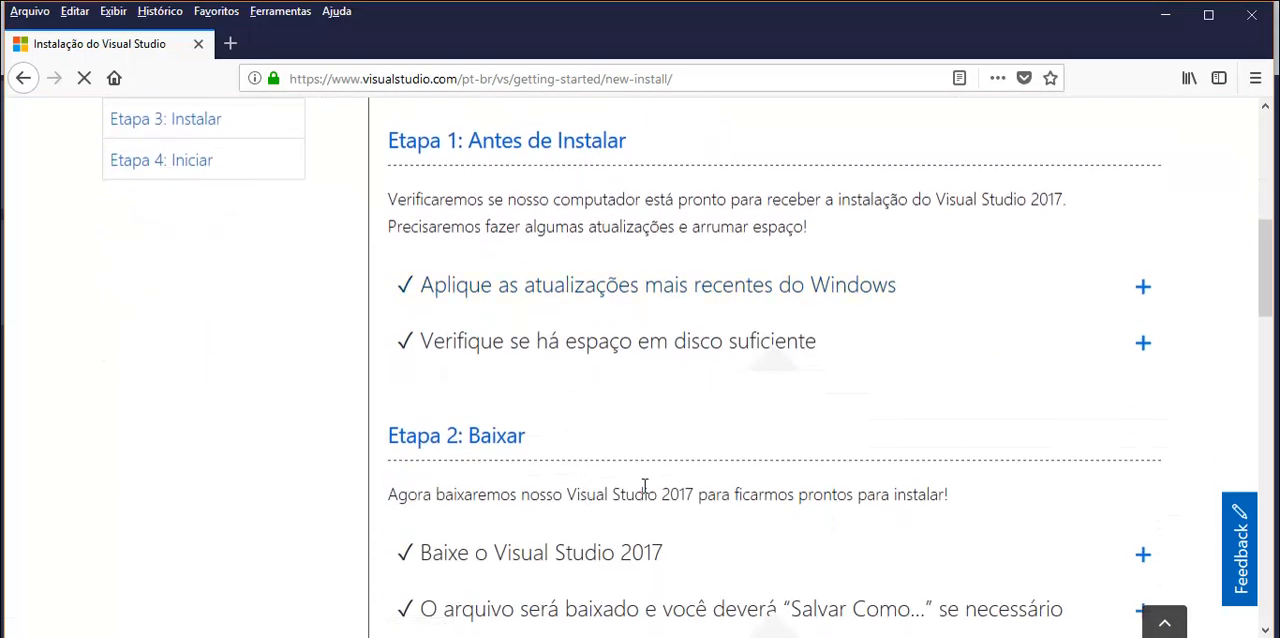
scroll(645, 485, "down", 4)
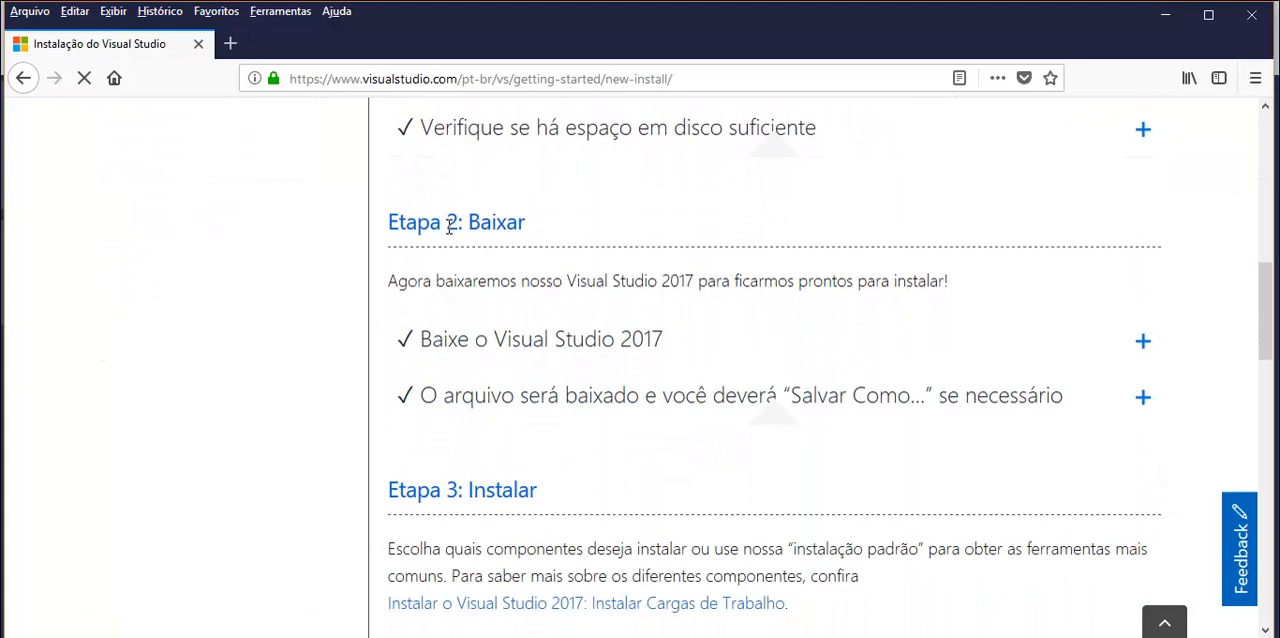
left_click(526, 341)
scroll(765, 437, "down", 11)
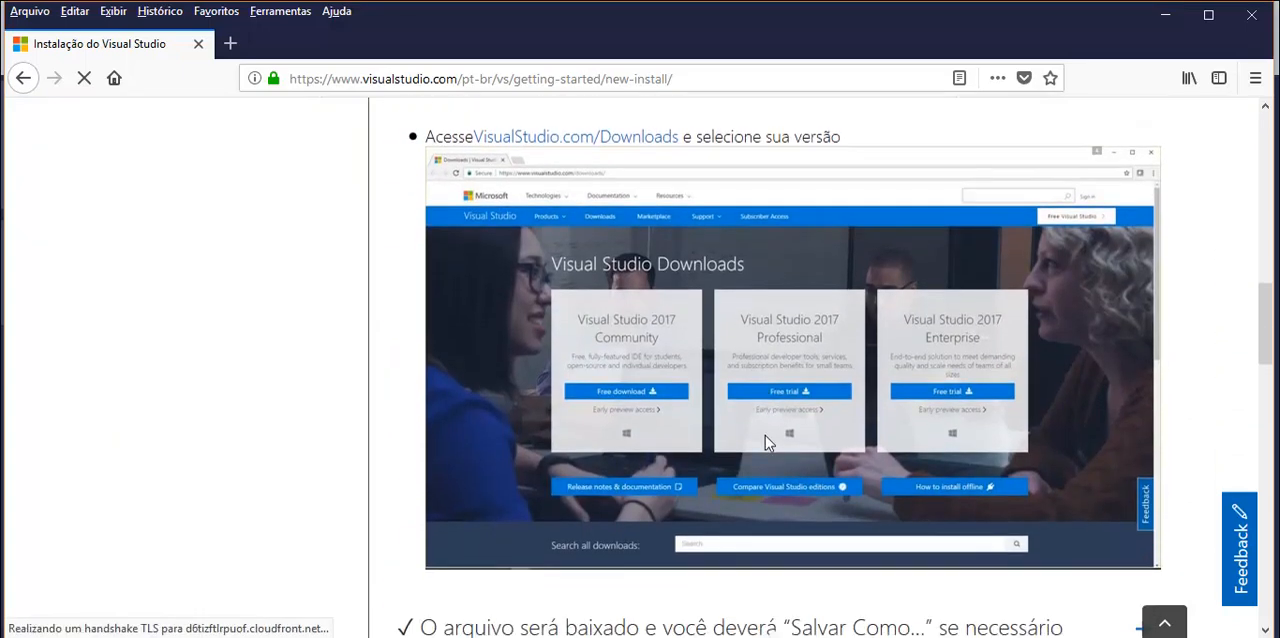
scroll(765, 437, "up", 2)
scroll(765, 443, "up", 2)
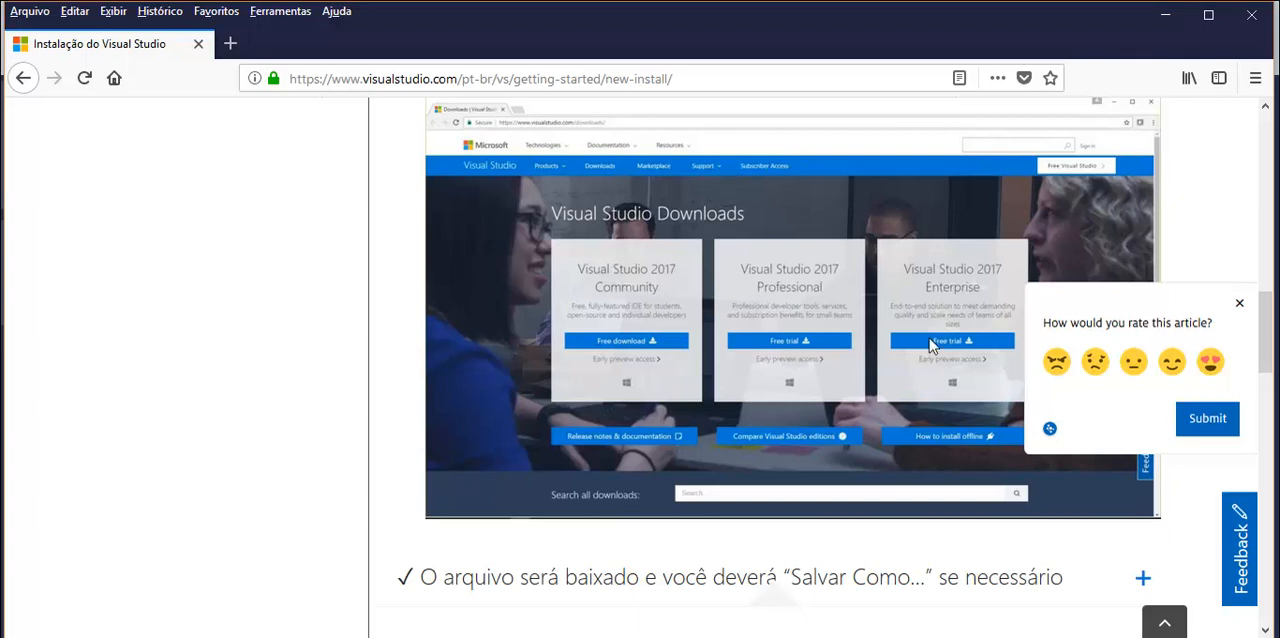
scroll(797, 356, "up", 2)
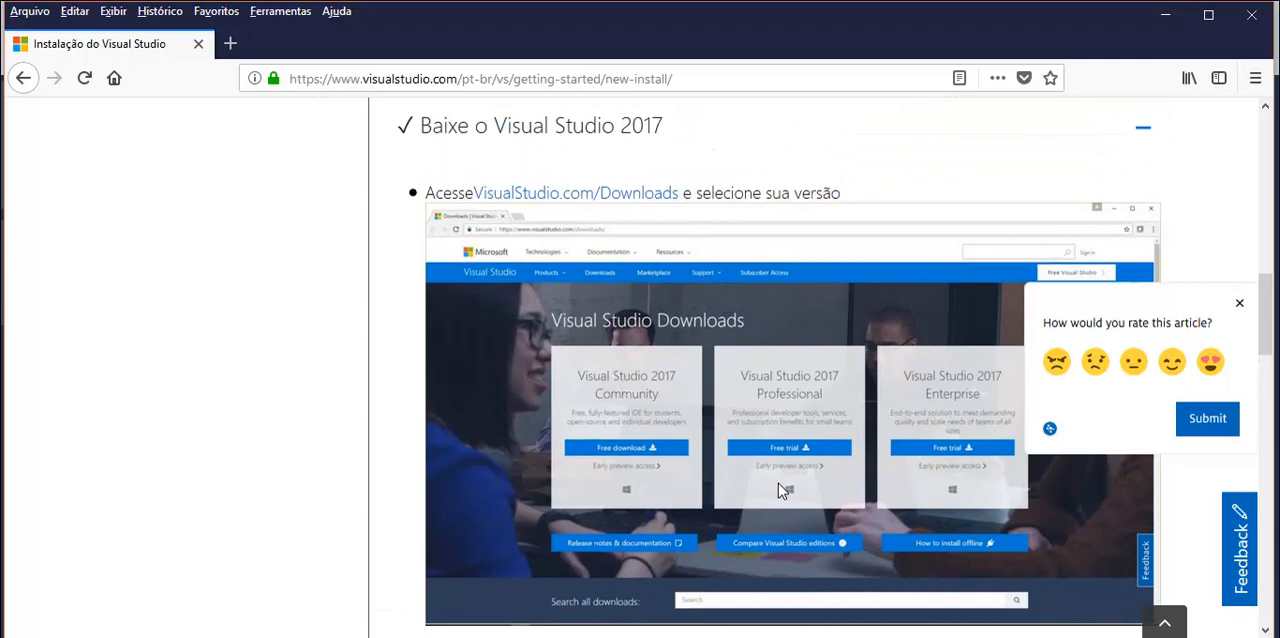
- Open the VisualStudio.com/Downloads link in a new browser tab and bring up its edition cards
right_click(558, 205)
left_click(592, 212)
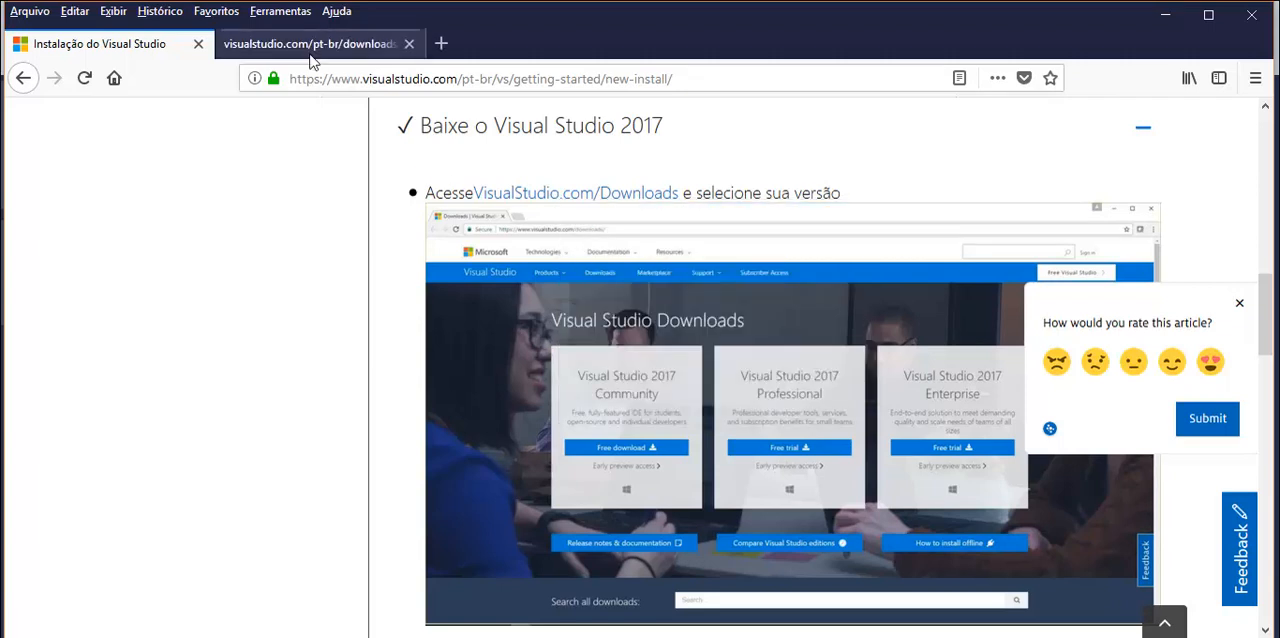
left_click(311, 44)
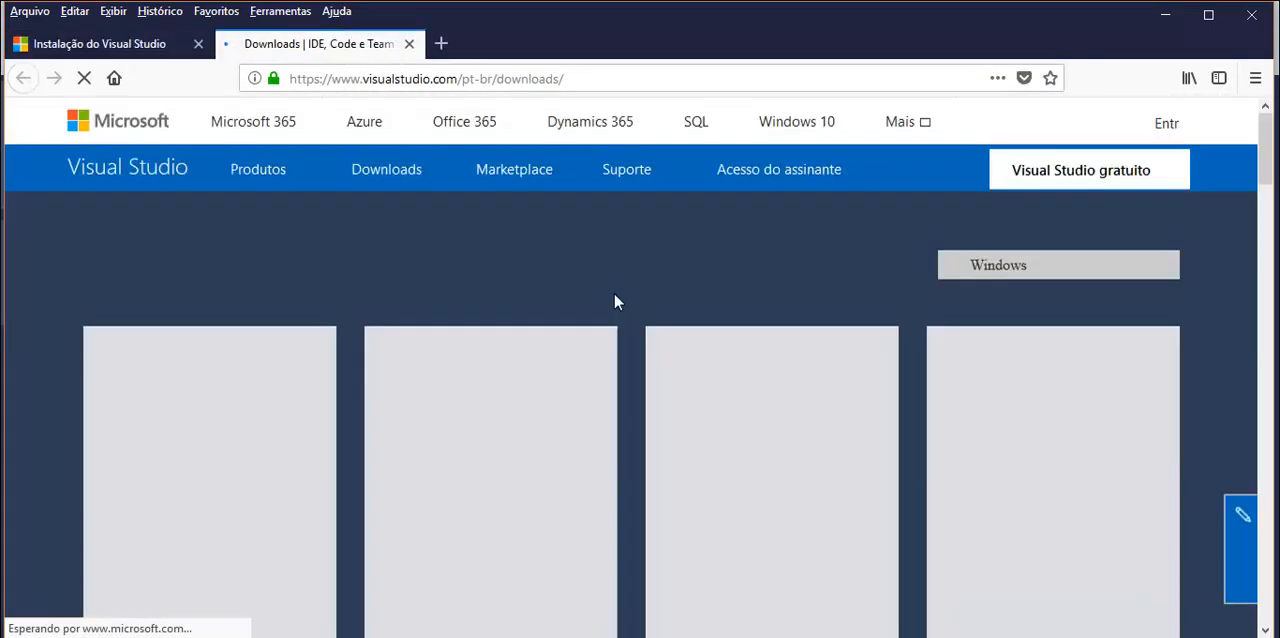
scroll(612, 301, "down", 4)
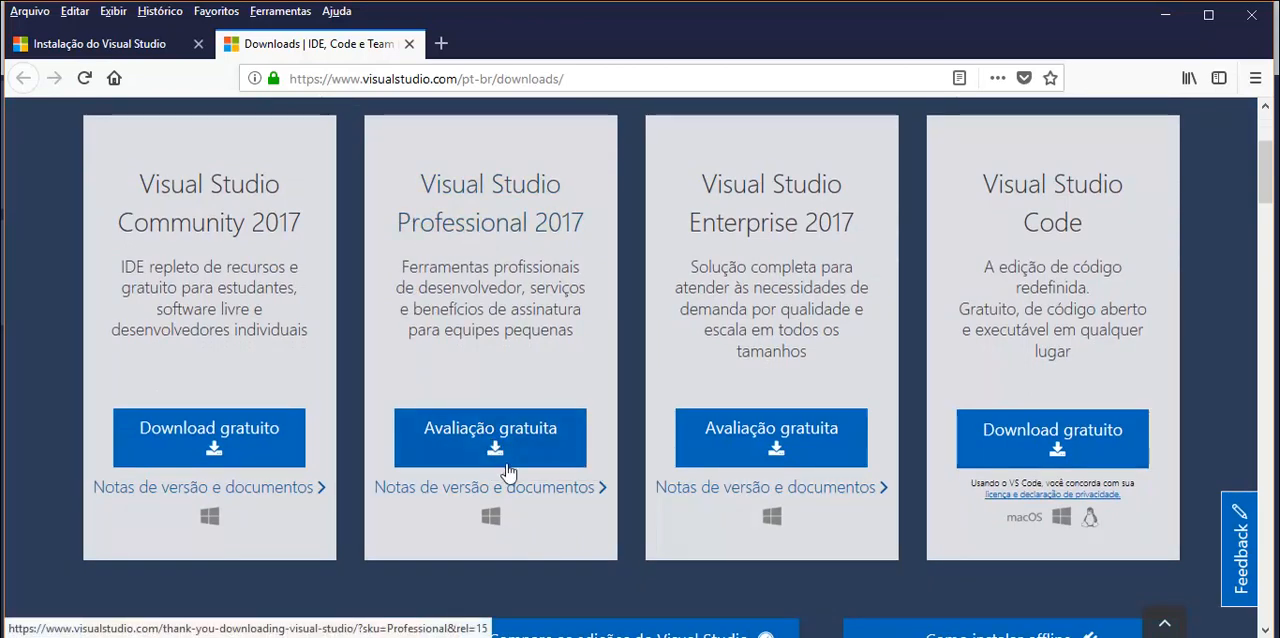
- In File Explorer, open the desktop folder Cursos Abril - Maio, 12 - Visual Studio 2017 - VB com BD, Arquivos, Instaladores
left_click(250, 636)
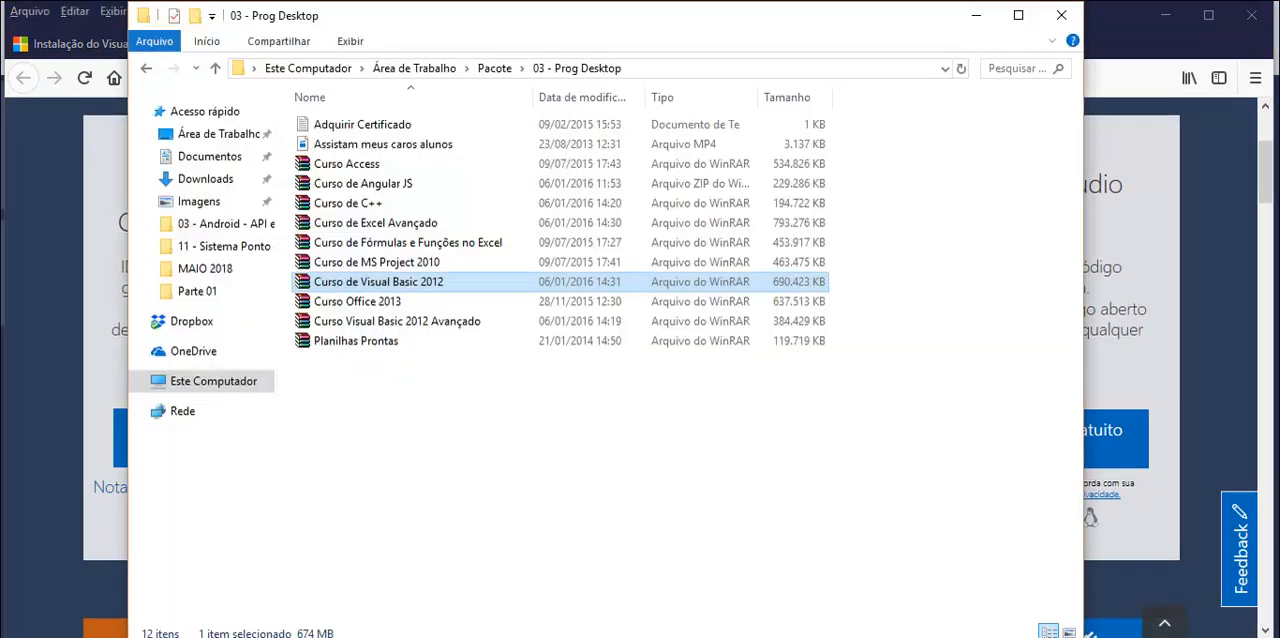
left_click(229, 140)
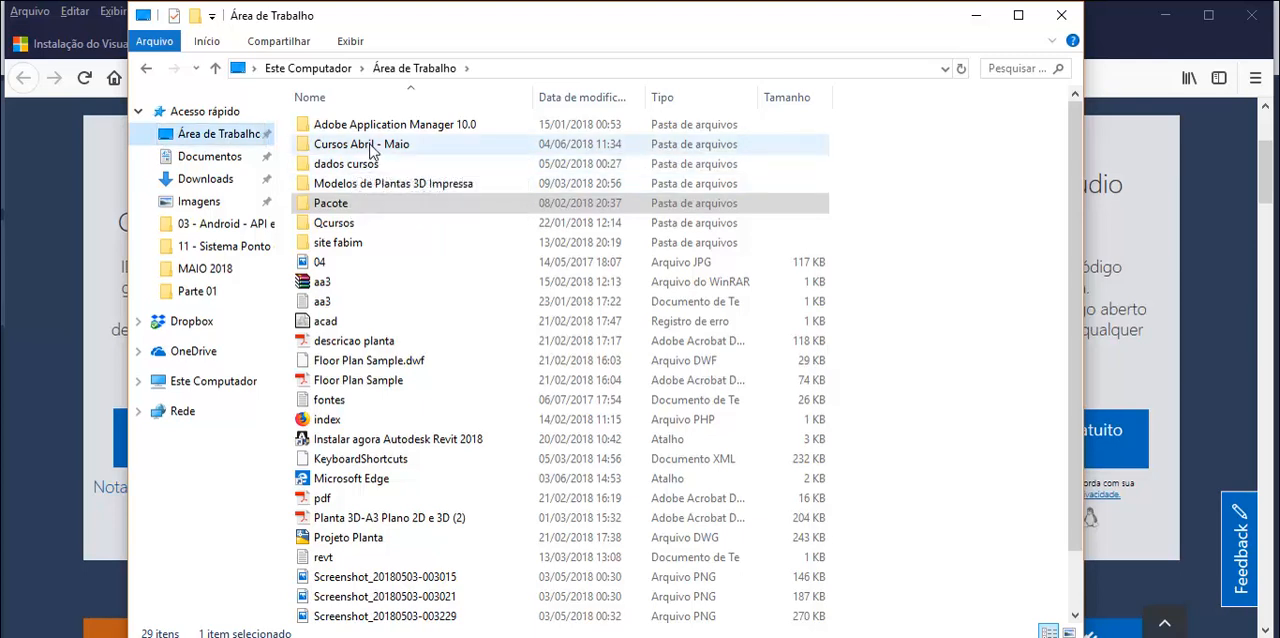
double_click(372, 148)
double_click(372, 341)
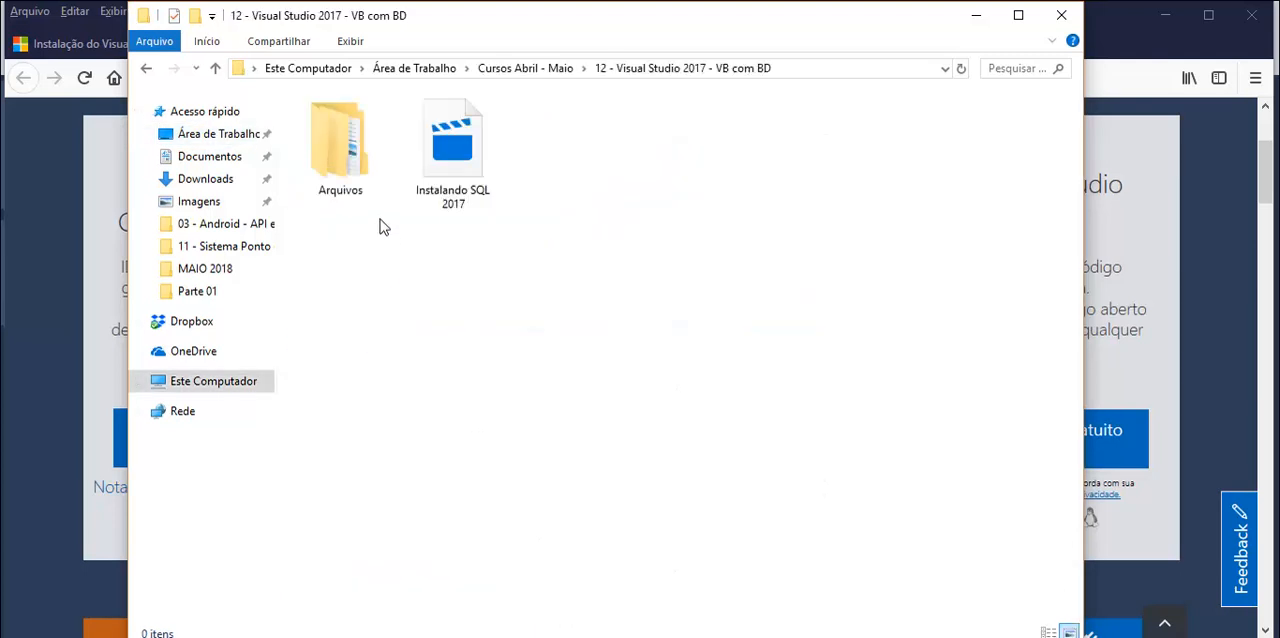
double_click(355, 170)
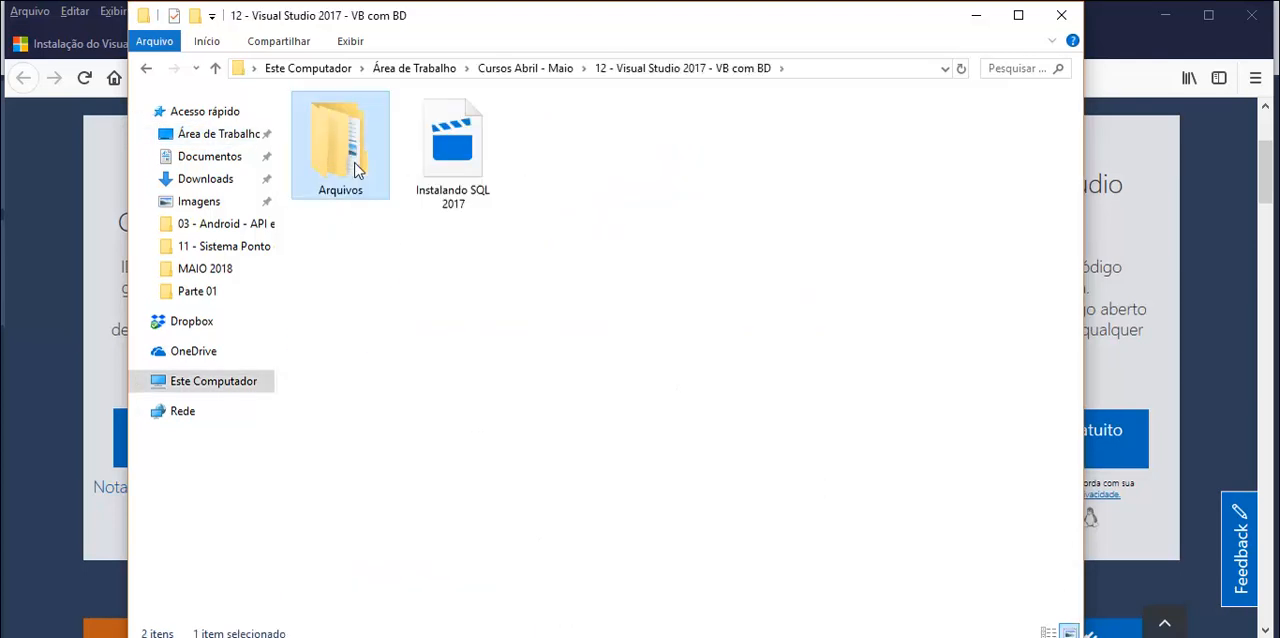
double_click(346, 127)
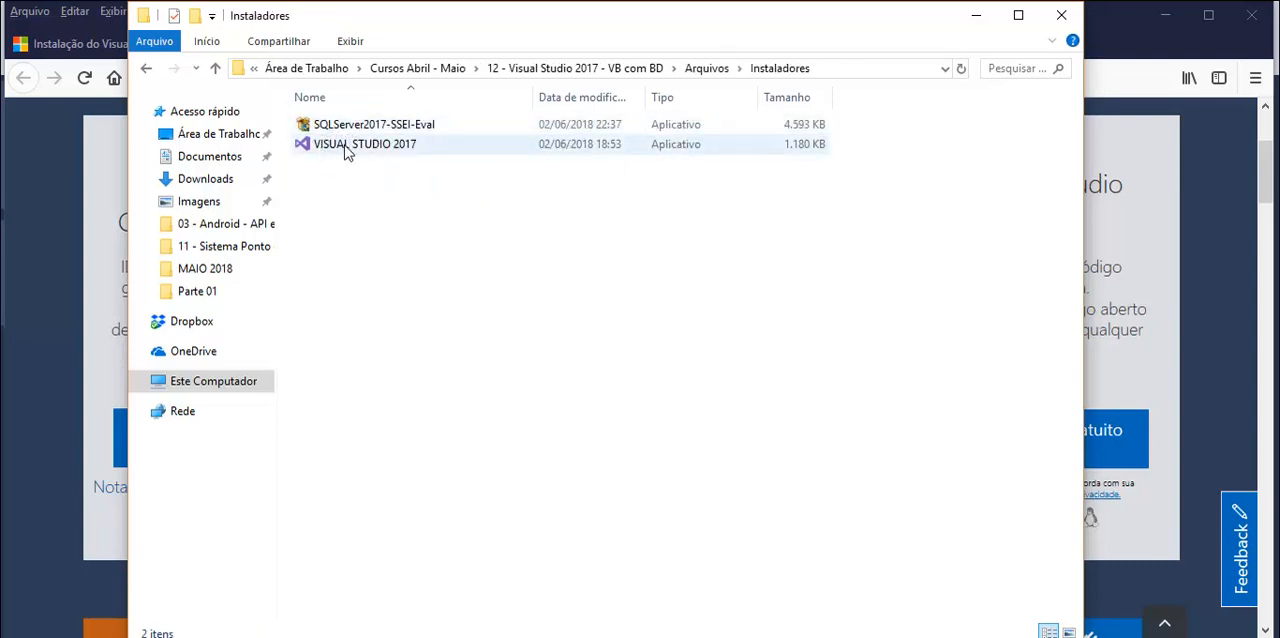
- Point out the SQLServer2017-SSEI-Eval and VISUAL STUDIO 2017 installers, and minimize the folder window
left_click(330, 133)
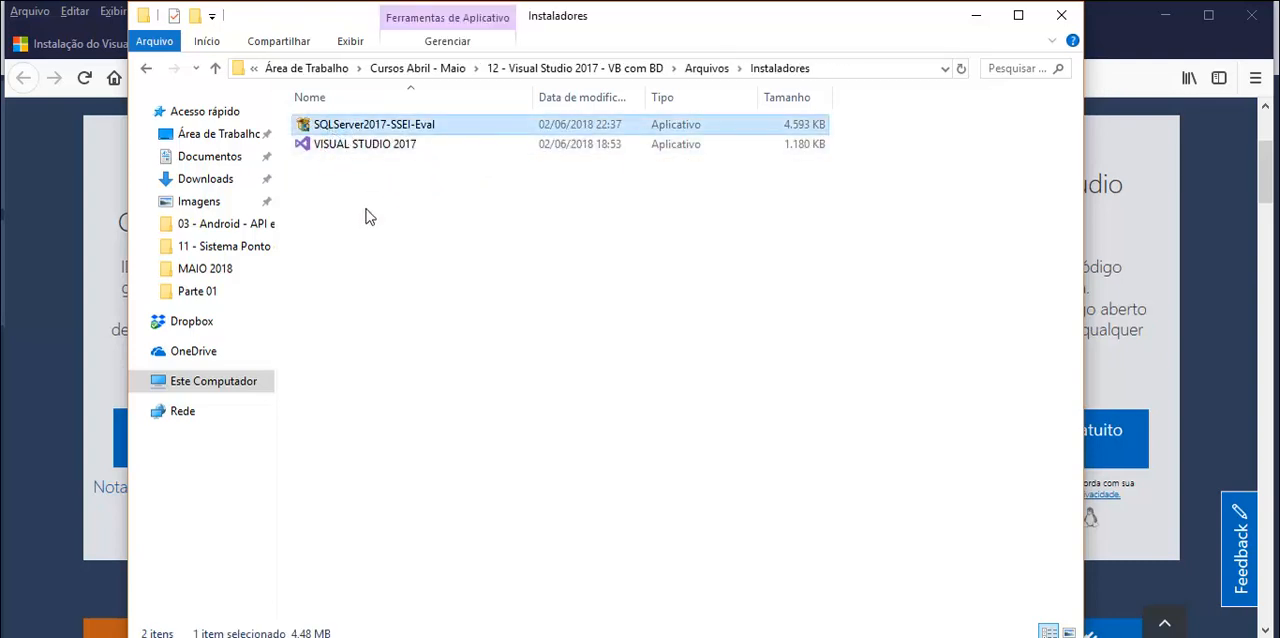
left_click(348, 148)
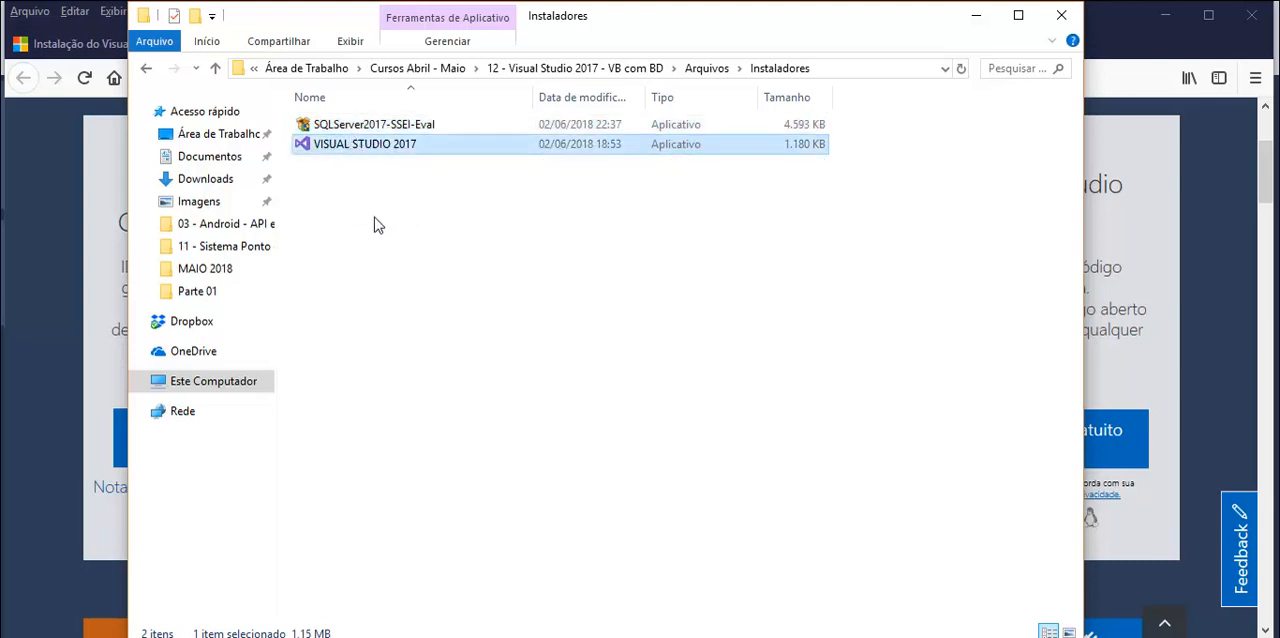
left_click(975, 20)
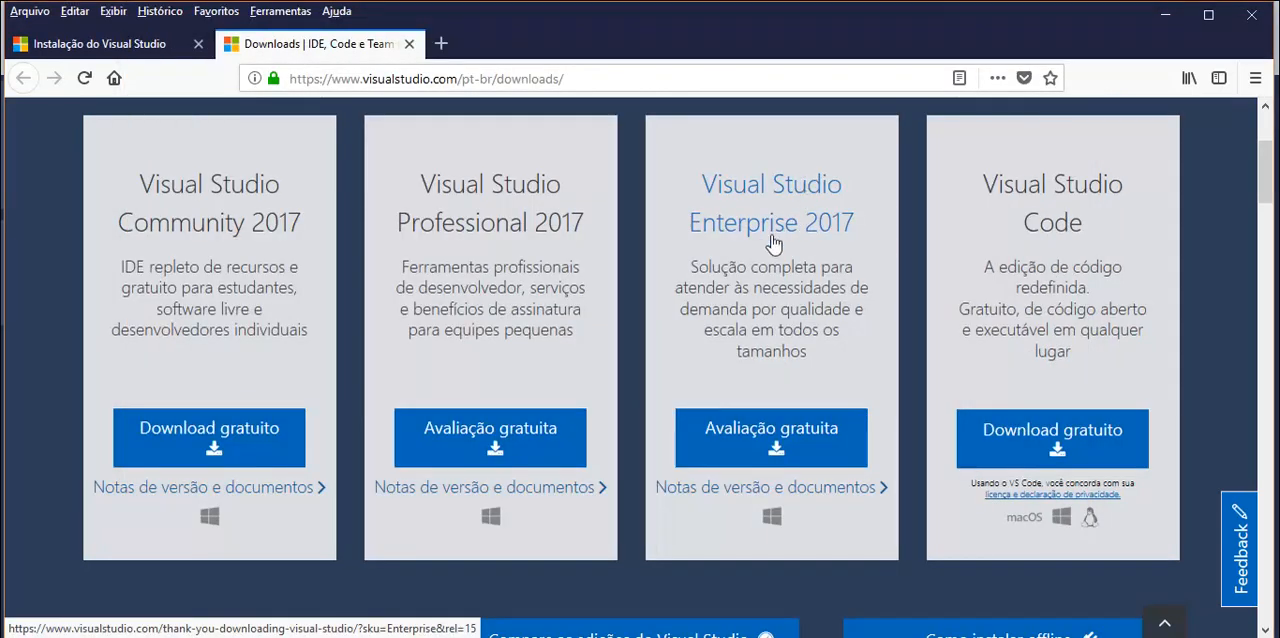
- Review the Visual Studio 2017 editions and their free download or trial options on the downloads page
scroll(739, 255, "up", 3)
scroll(739, 255, "up", 1)
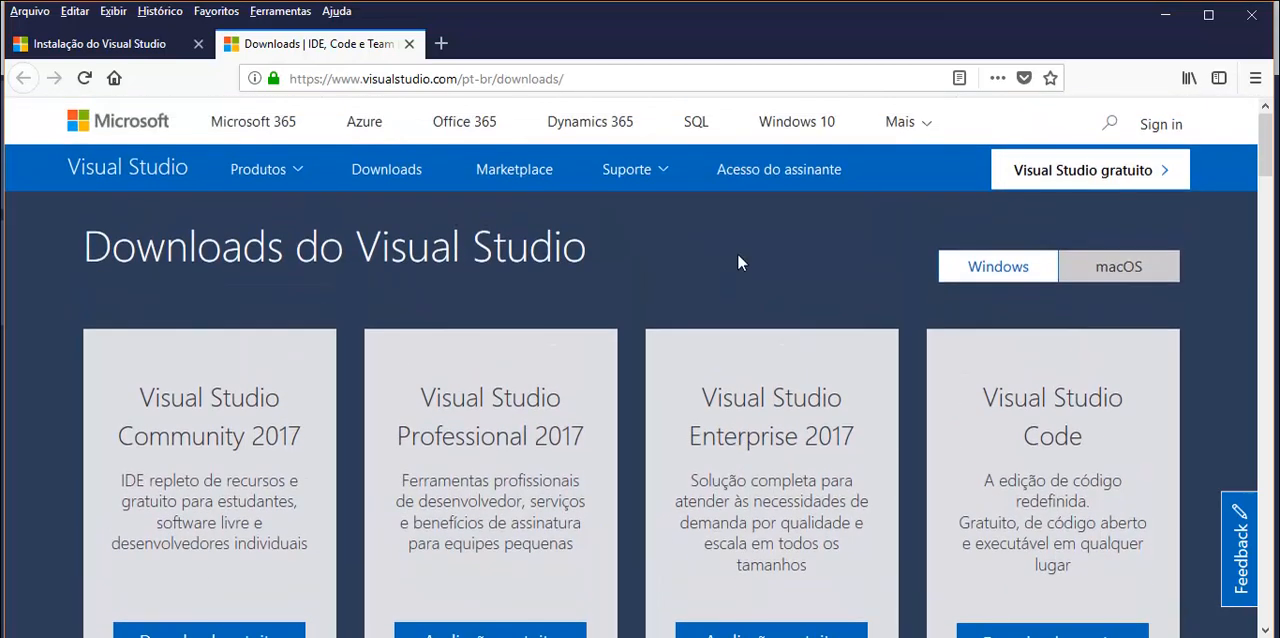
scroll(737, 258, "down", 2)
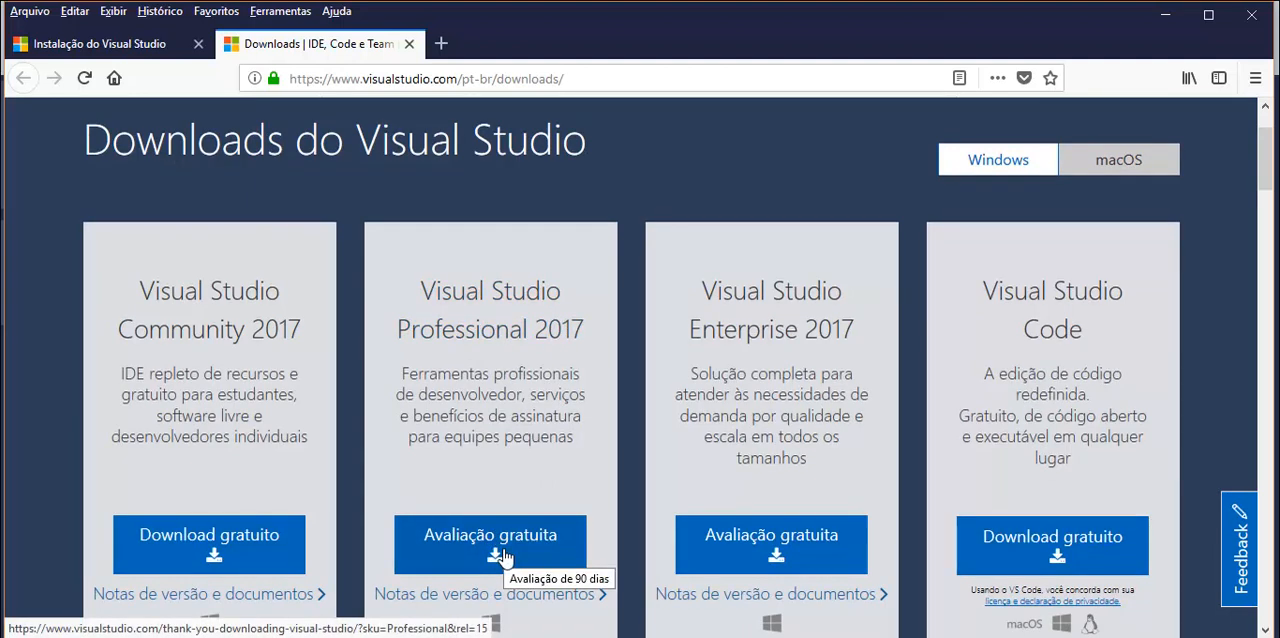
- Find the Windows Control Panel and open its Programas e Recursos page
left_click(400, 636)
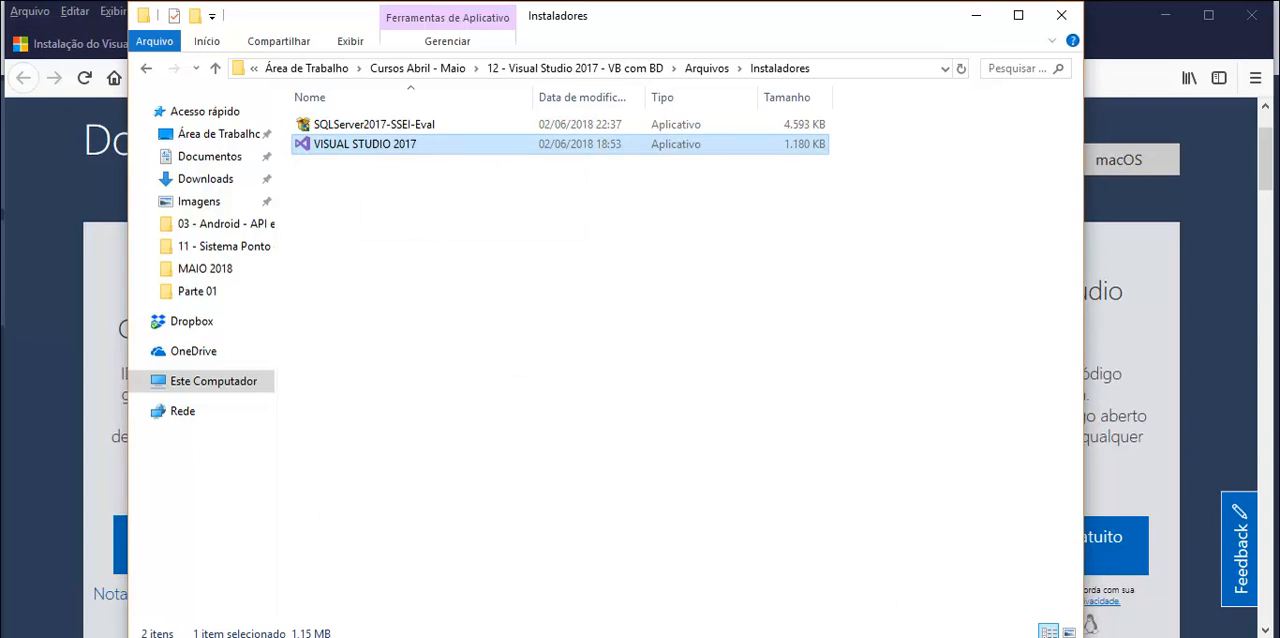
key("super")
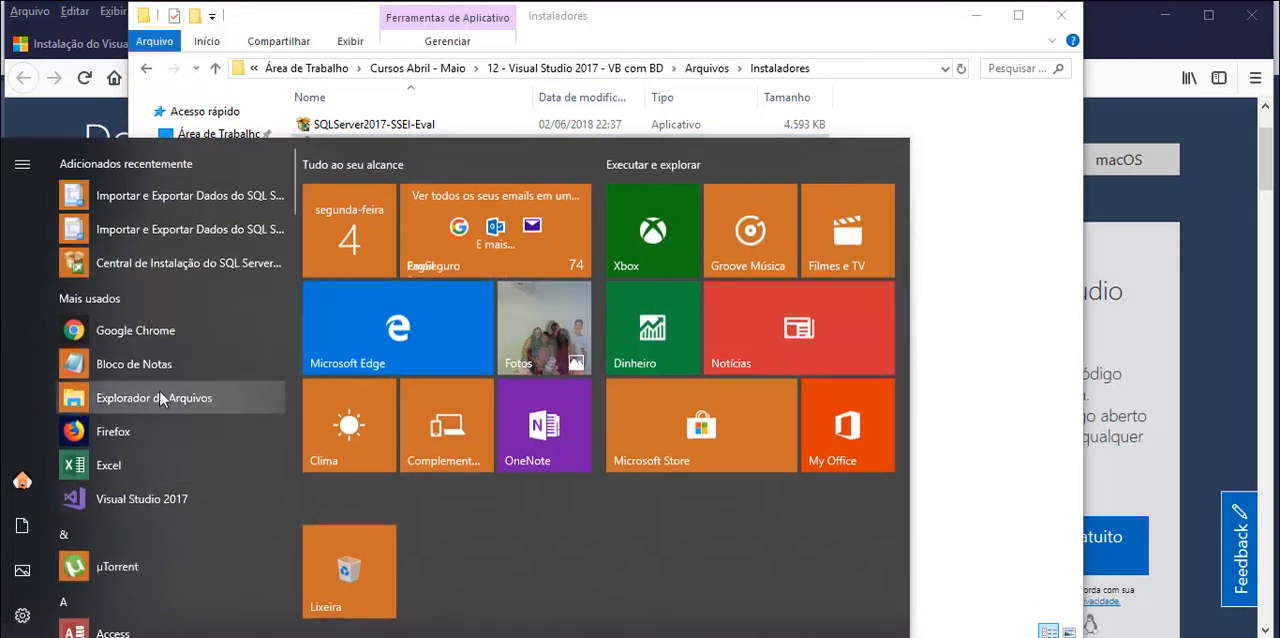
type("pa")
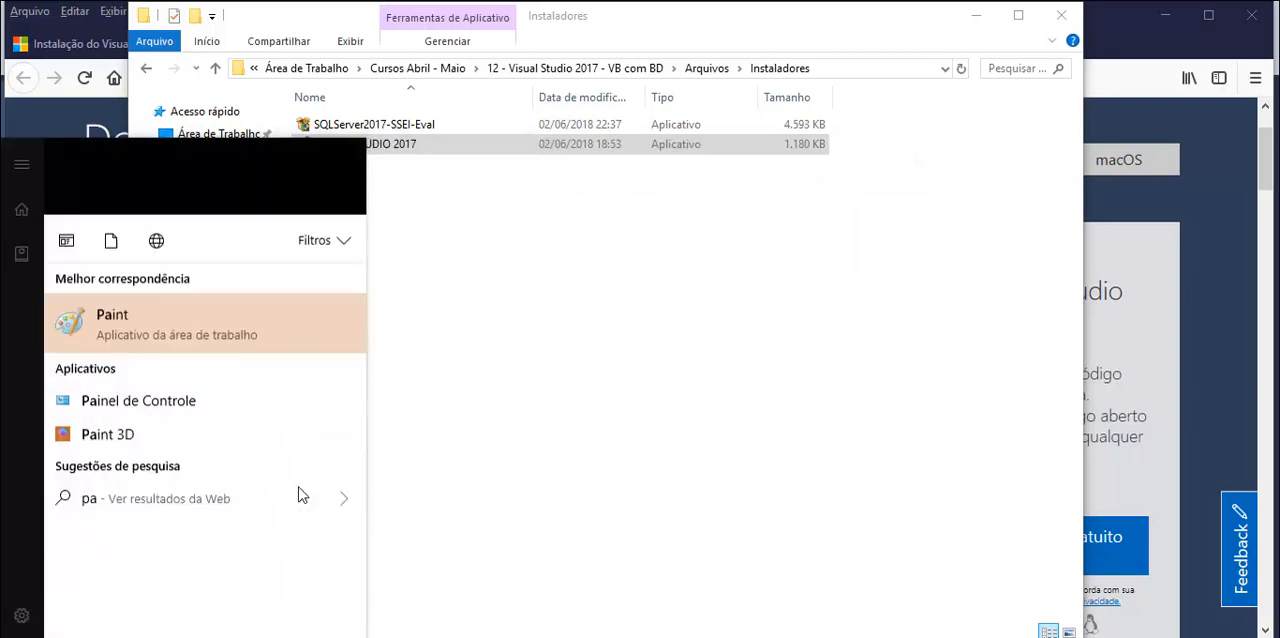
type("ine")
left_click(195, 243)
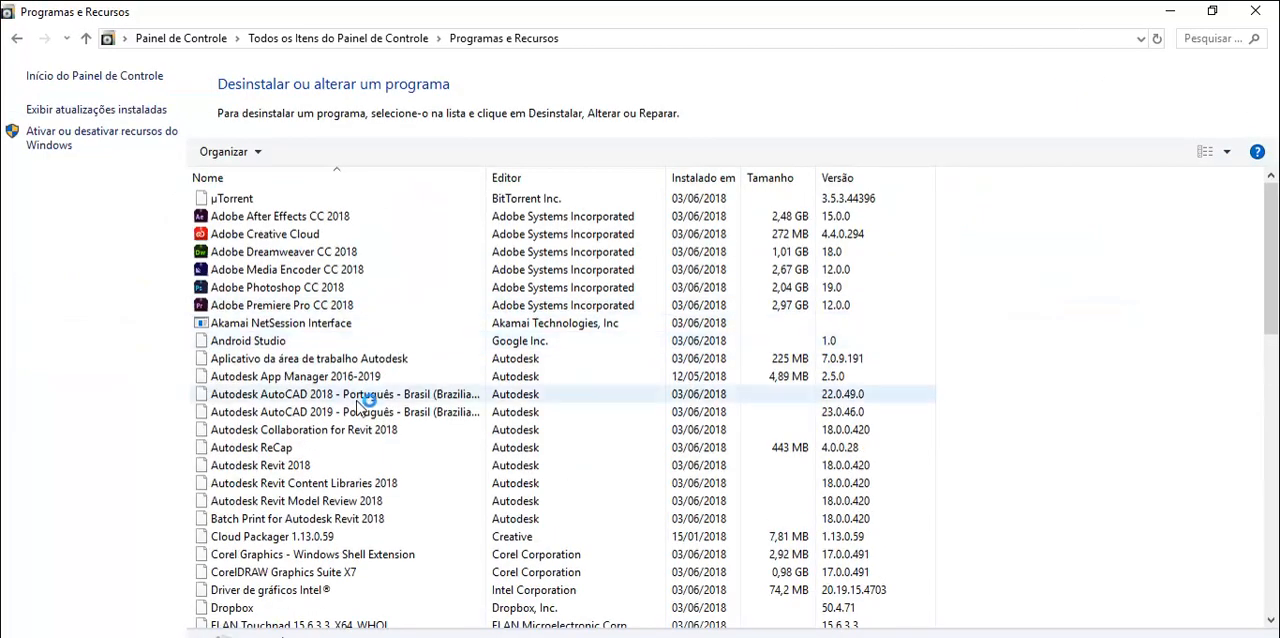
- Examine the installed programs list for Visual Studio, SQL Server and related Microsoft components
scroll(304, 388, "down", 9)
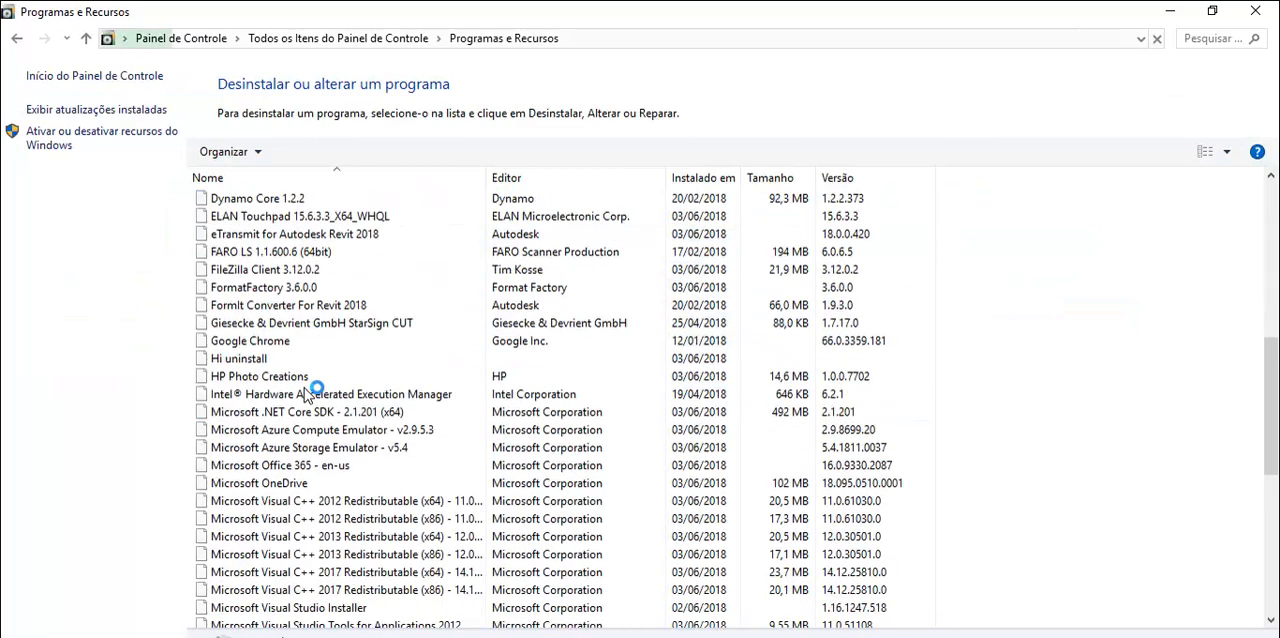
scroll(304, 388, "down", 4)
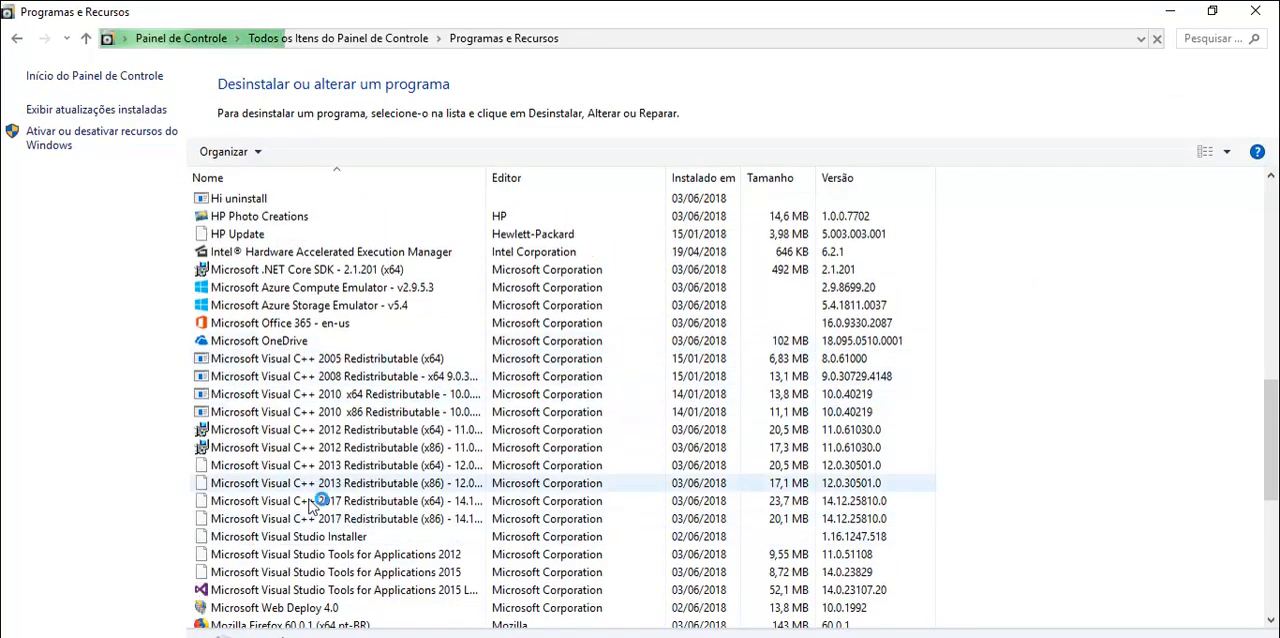
scroll(395, 428, "down", 3)
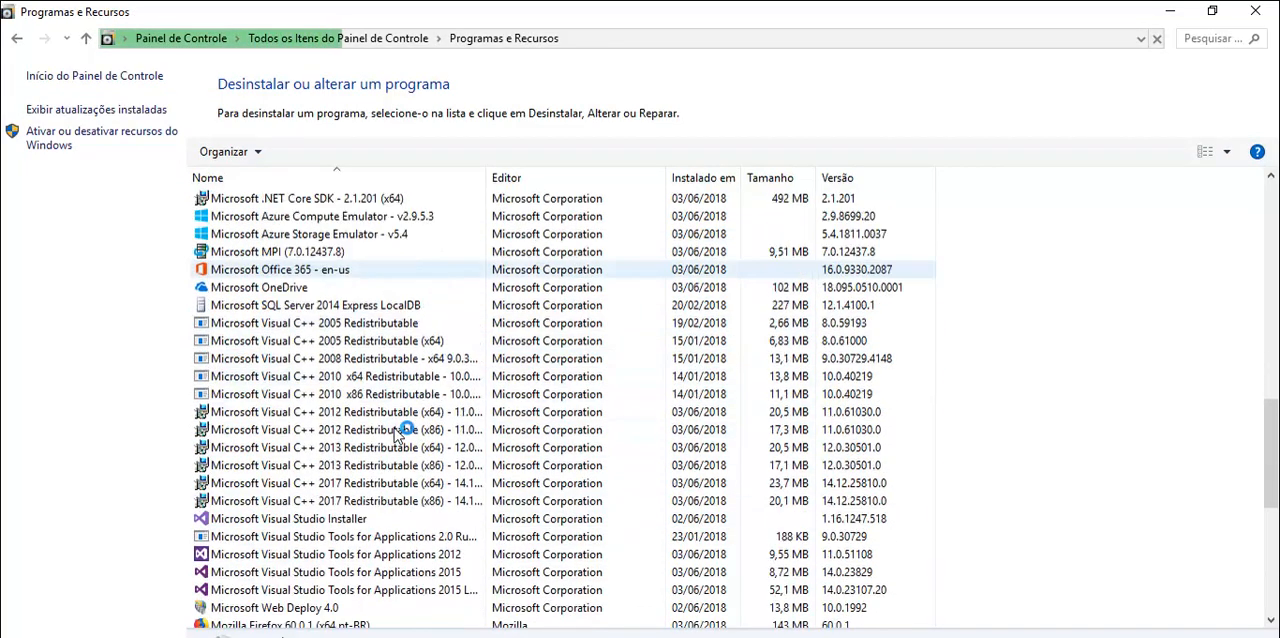
scroll(395, 428, "down", 3)
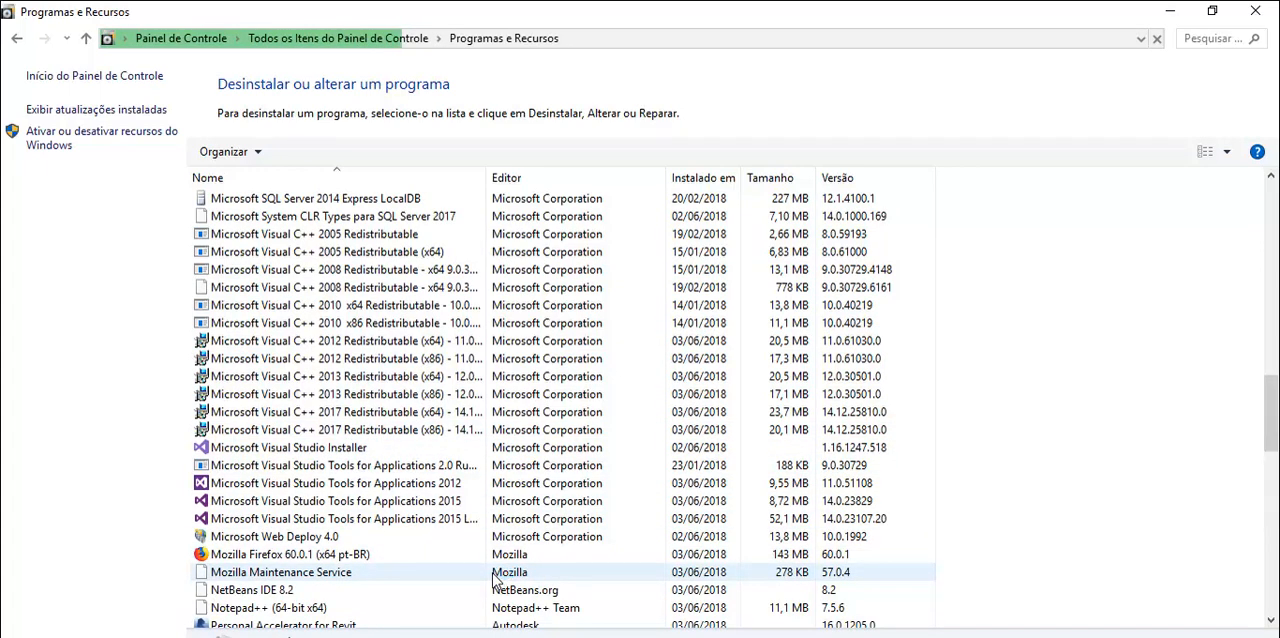
scroll(393, 538, "down", 4)
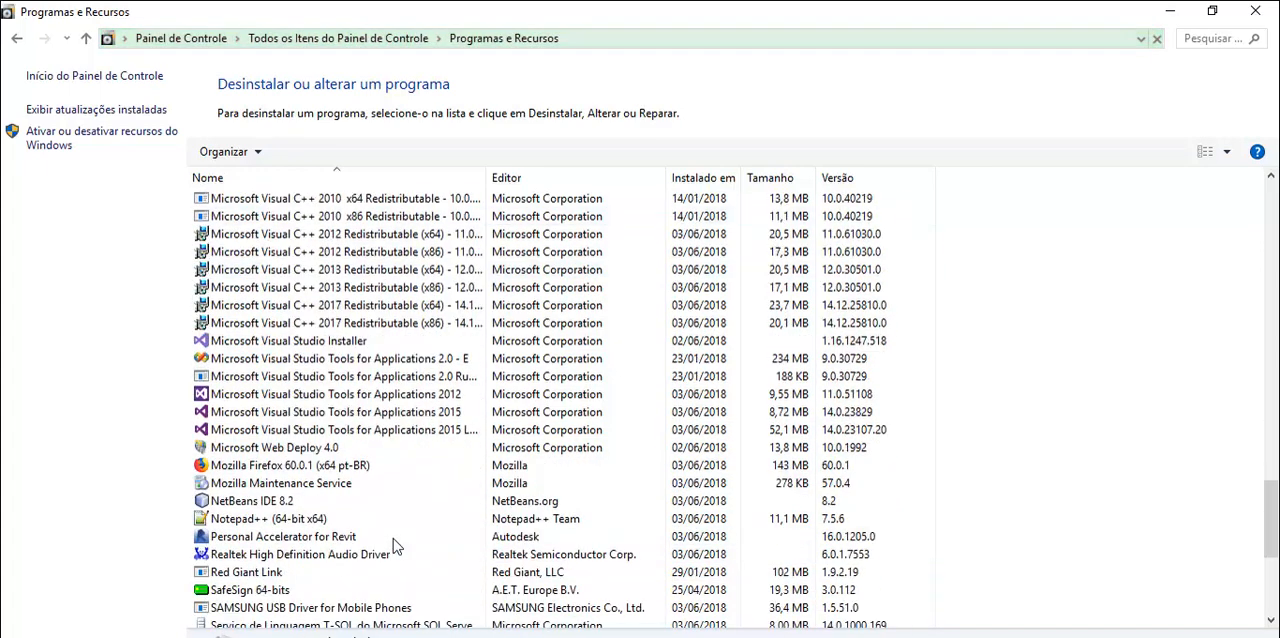
scroll(393, 540, "up", 10)
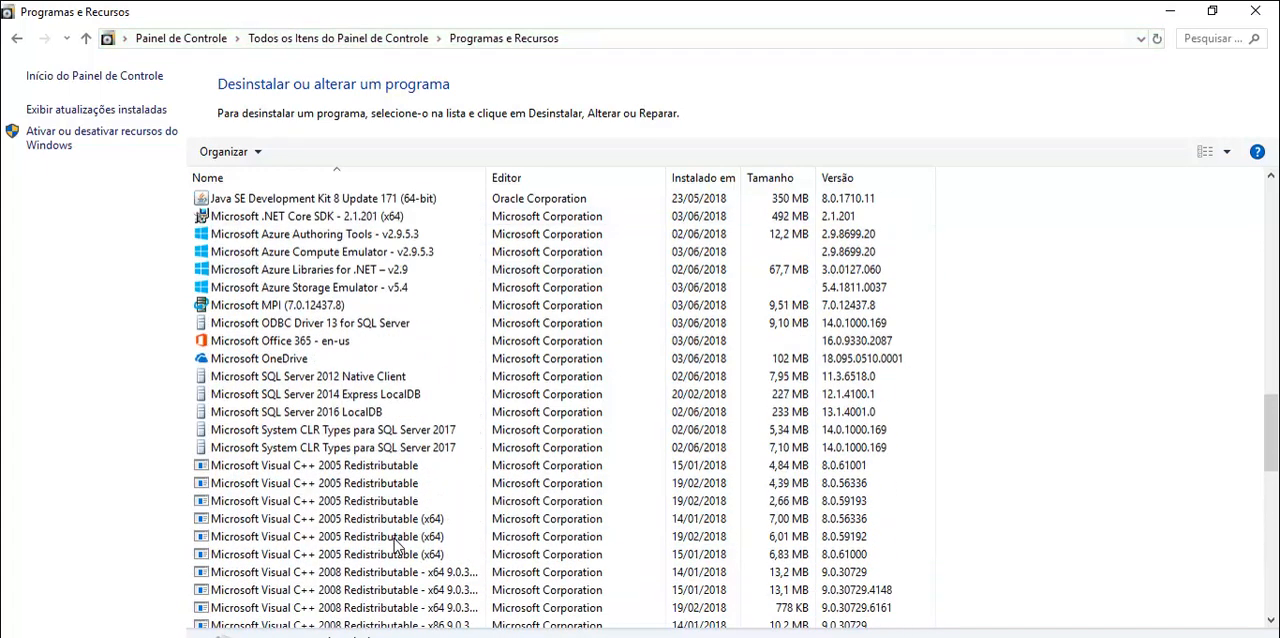
scroll(395, 545, "up", 1)
scroll(397, 545, "down", 4)
scroll(395, 540, "down", 6)
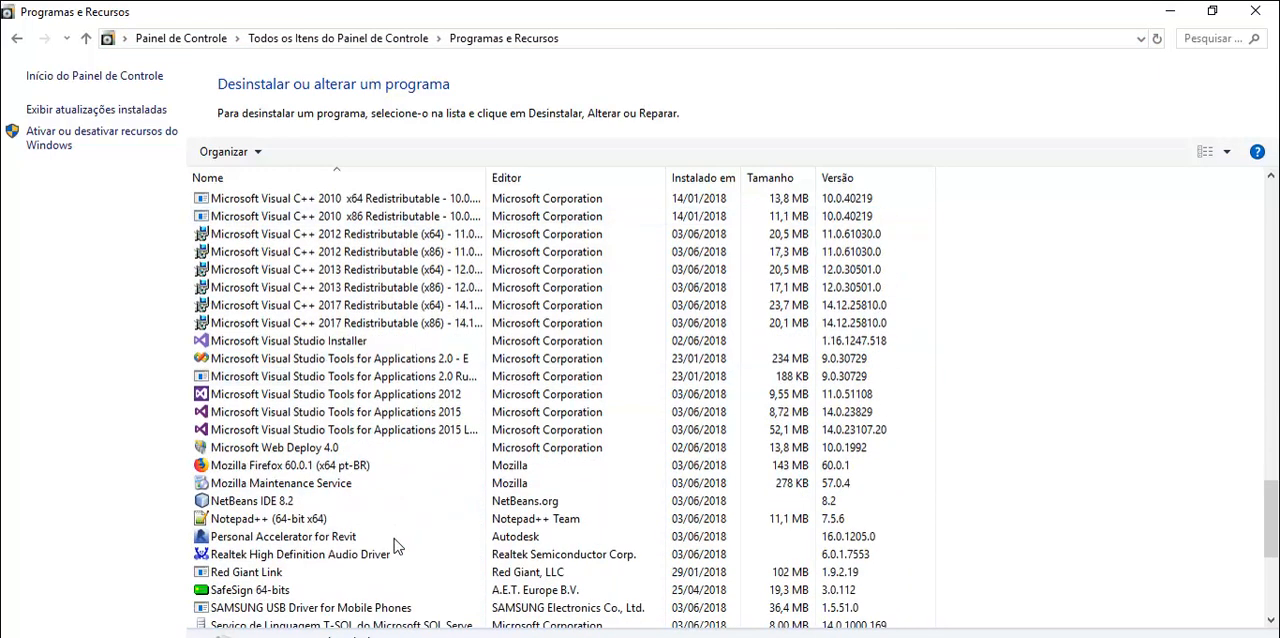
scroll(395, 540, "up", 2)
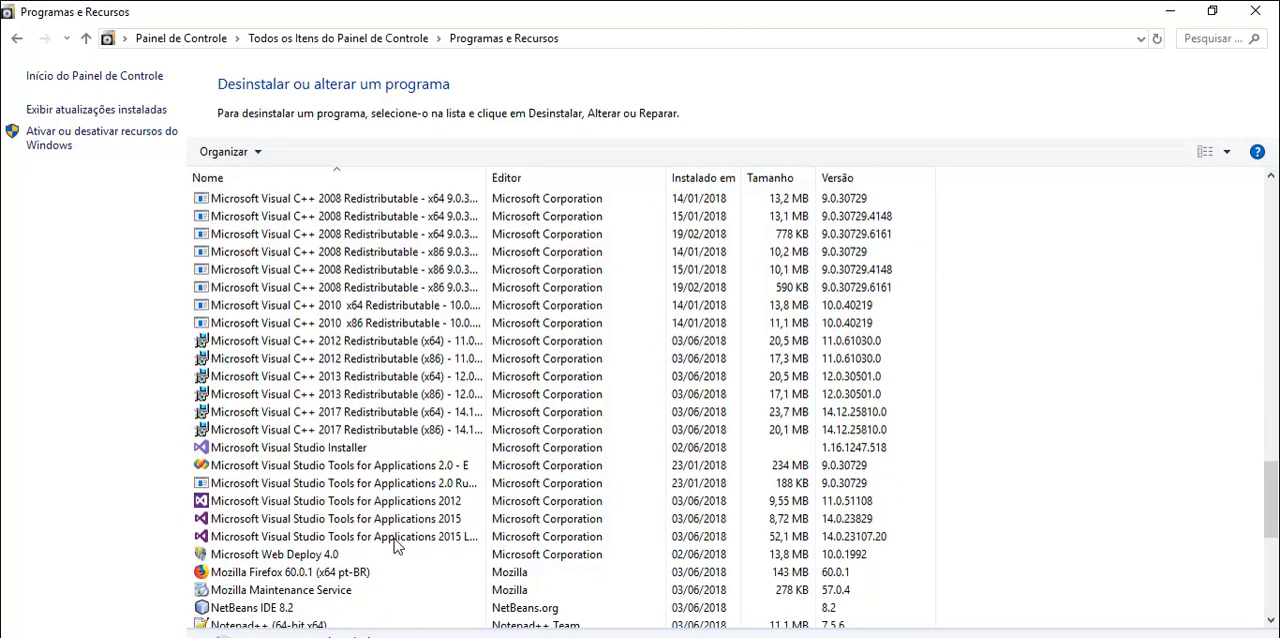
scroll(396, 545, "up", 6)
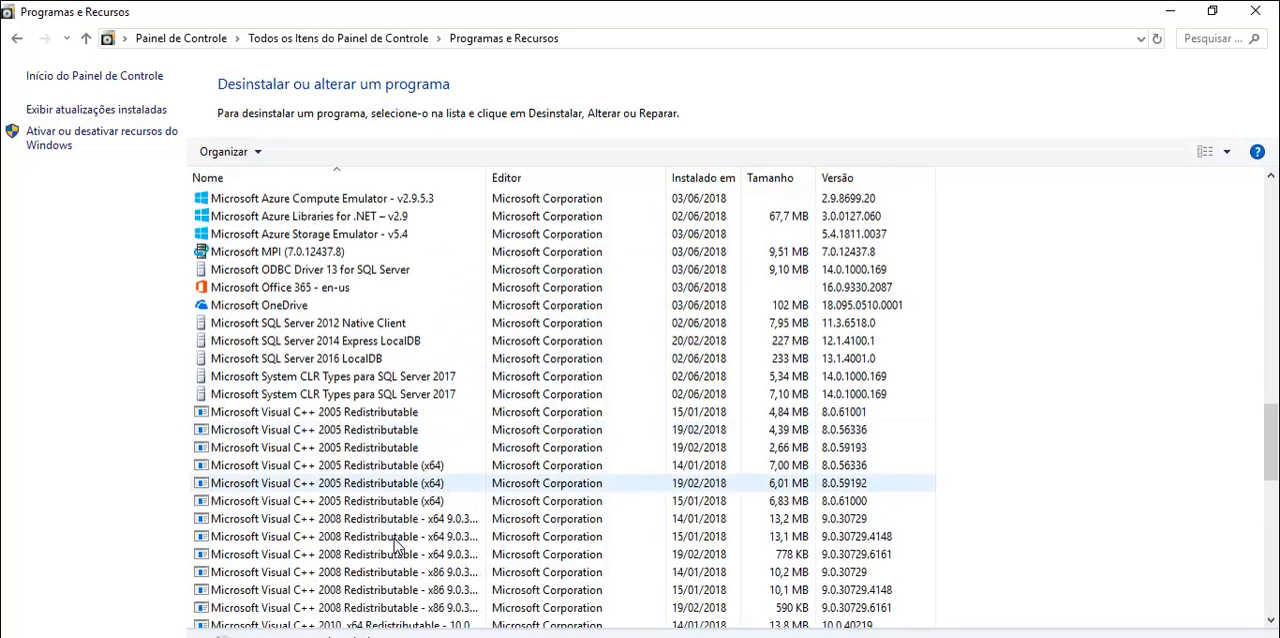
scroll(396, 545, "down", 6)
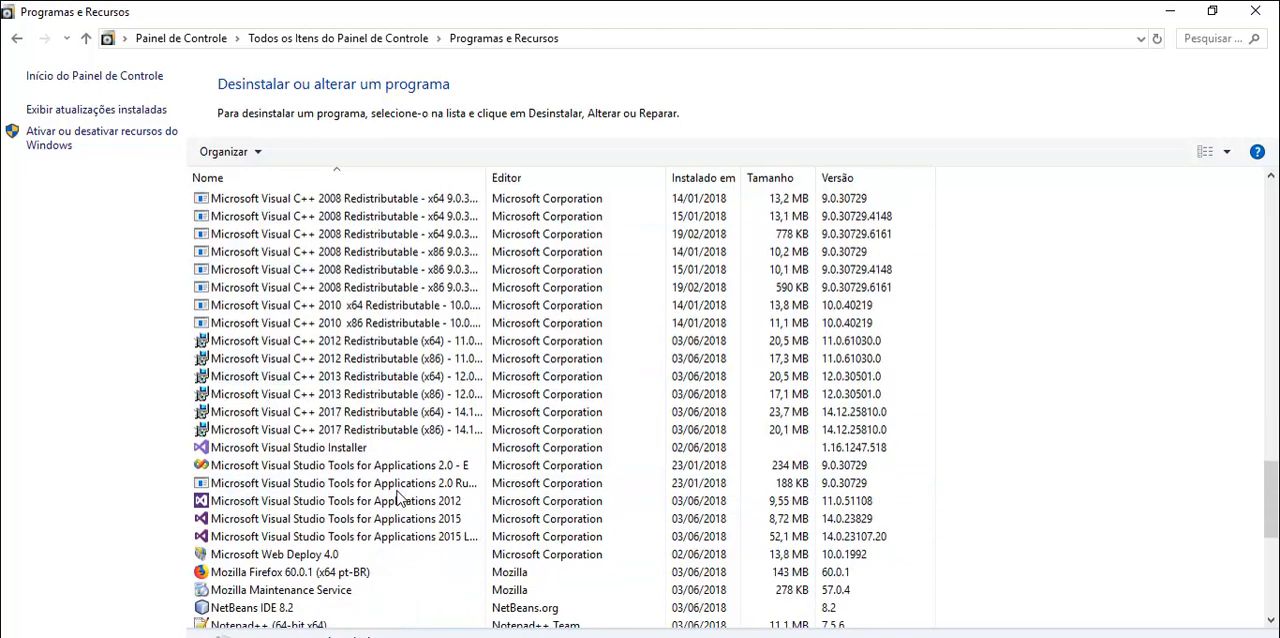
left_click(442, 500)
scroll(445, 500, "down", 3)
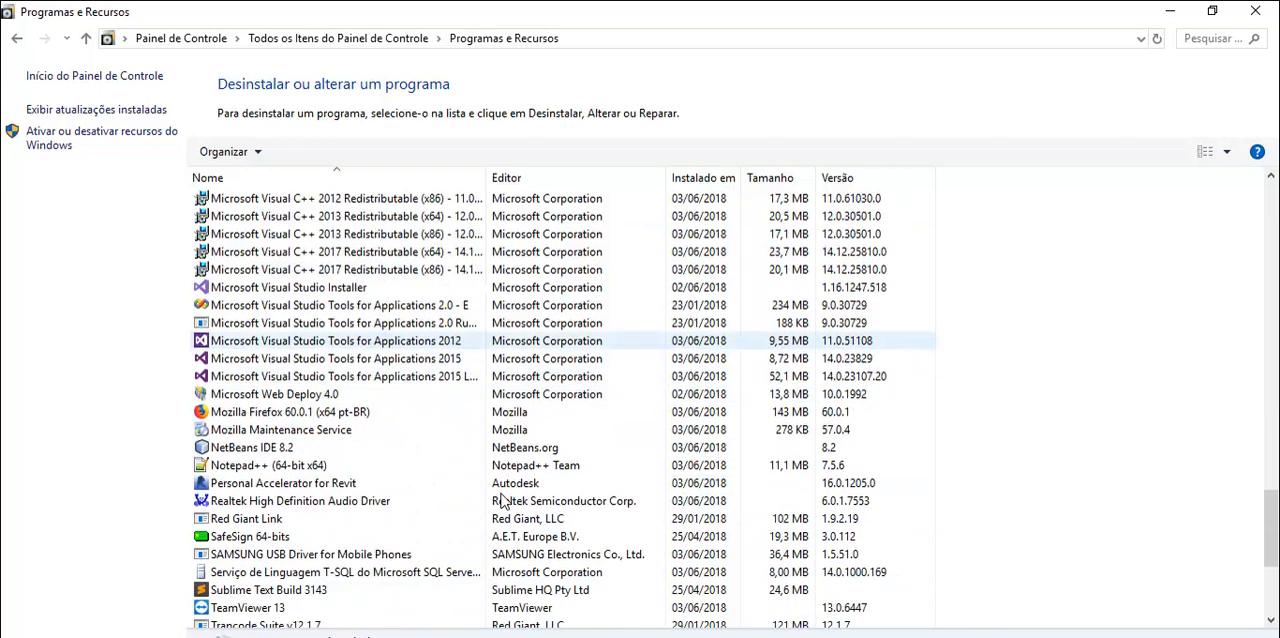
scroll(500, 500, "up", 1)
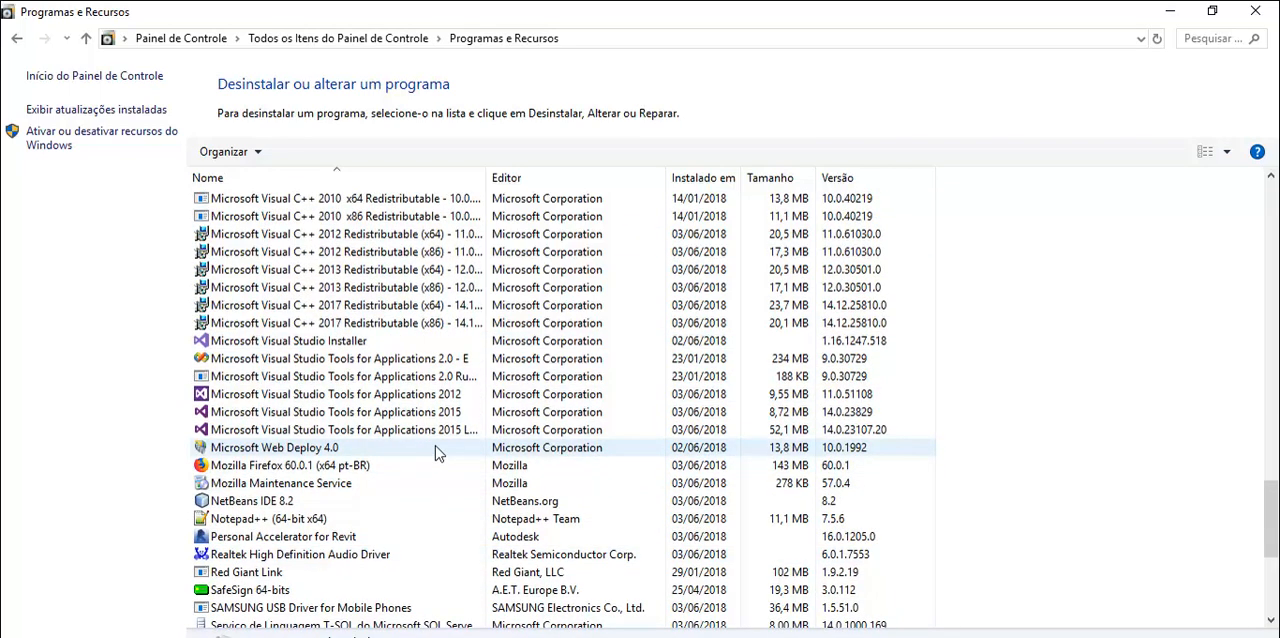
scroll(465, 435, "up", 4)
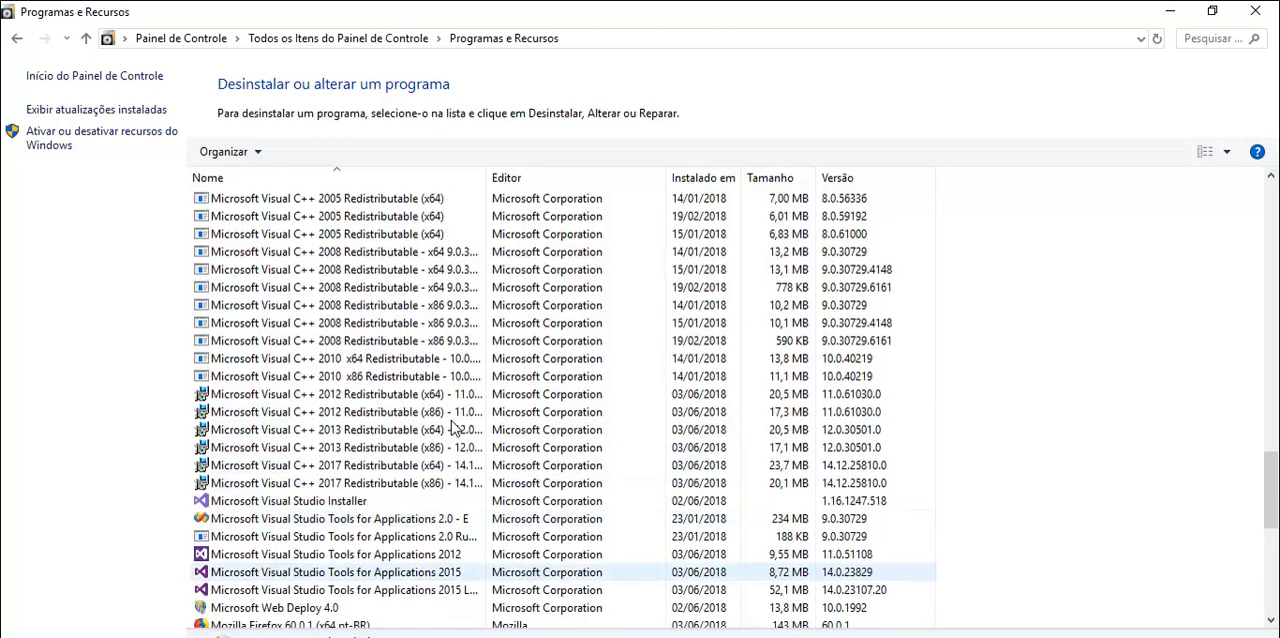
scroll(451, 422, "up", 5)
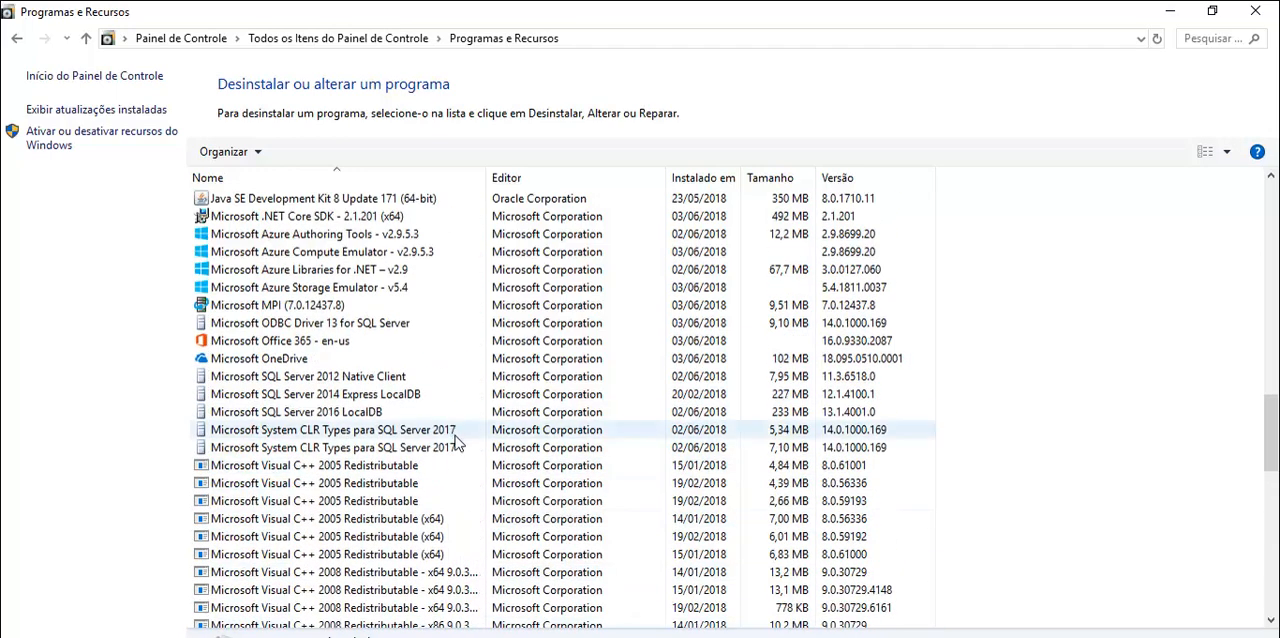
scroll(519, 457, "up", 2)
scroll(521, 457, "up", 2)
scroll(450, 465, "down", 9)
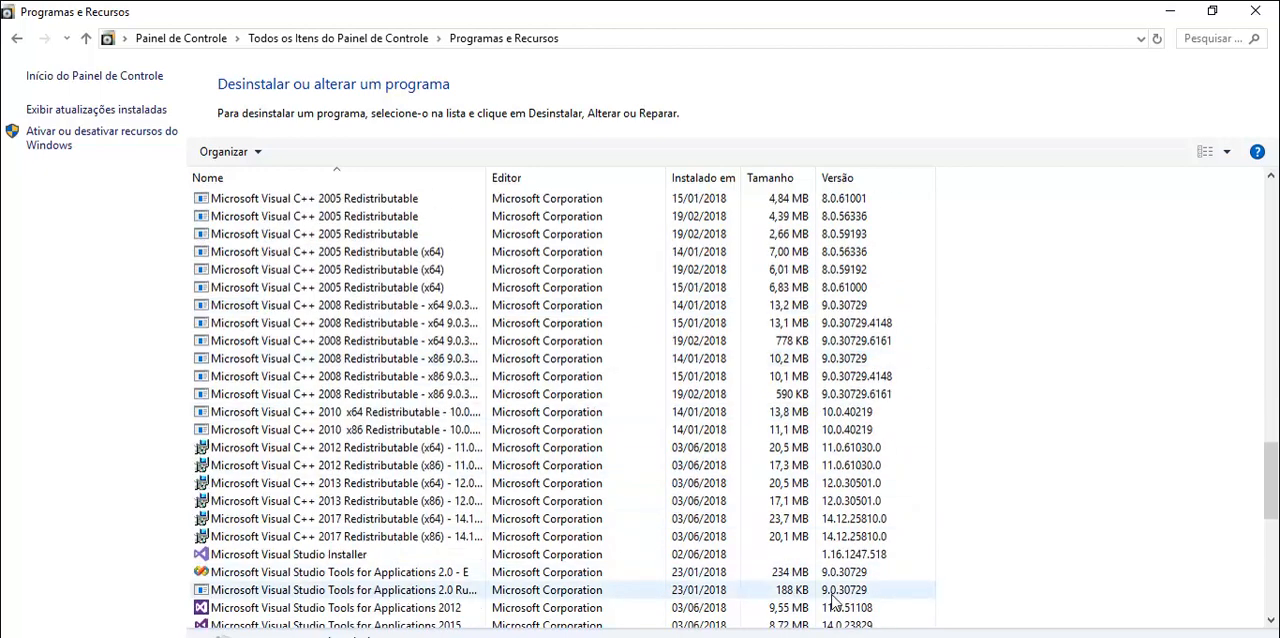
- Open Microsoft Visual Studio Installer through its Alterar option and bring up the modification options for Visual Studio Professional 2017
scroll(420, 460, "down", 2)
left_click(390, 448)
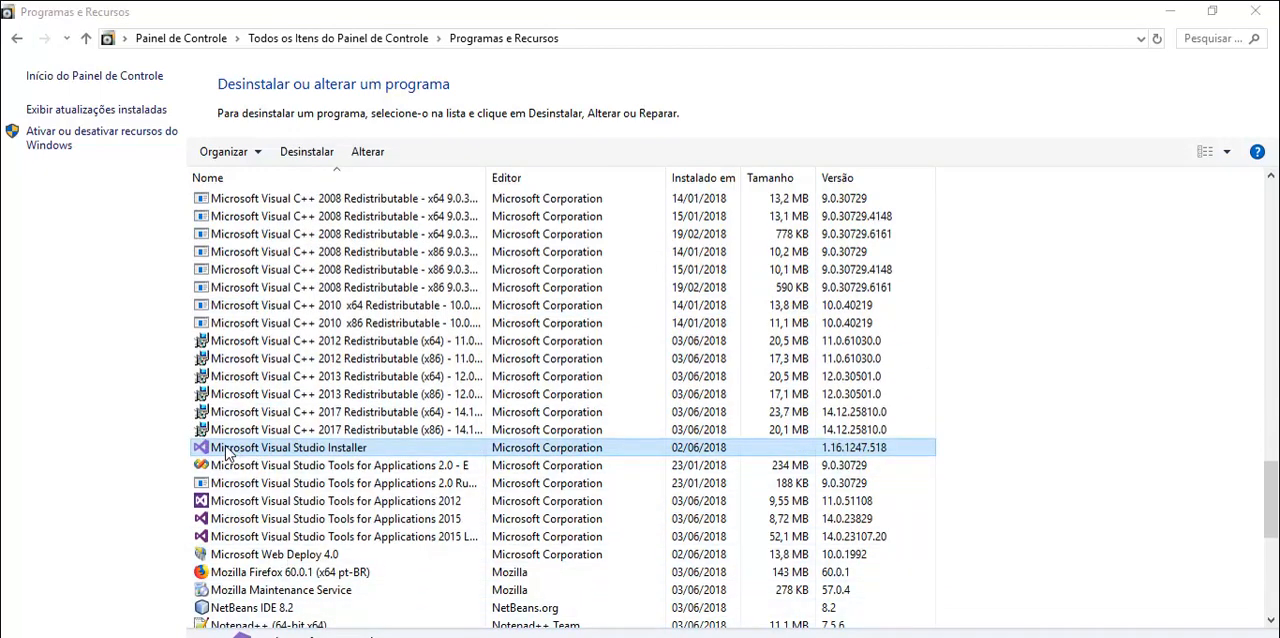
right_click(336, 455)
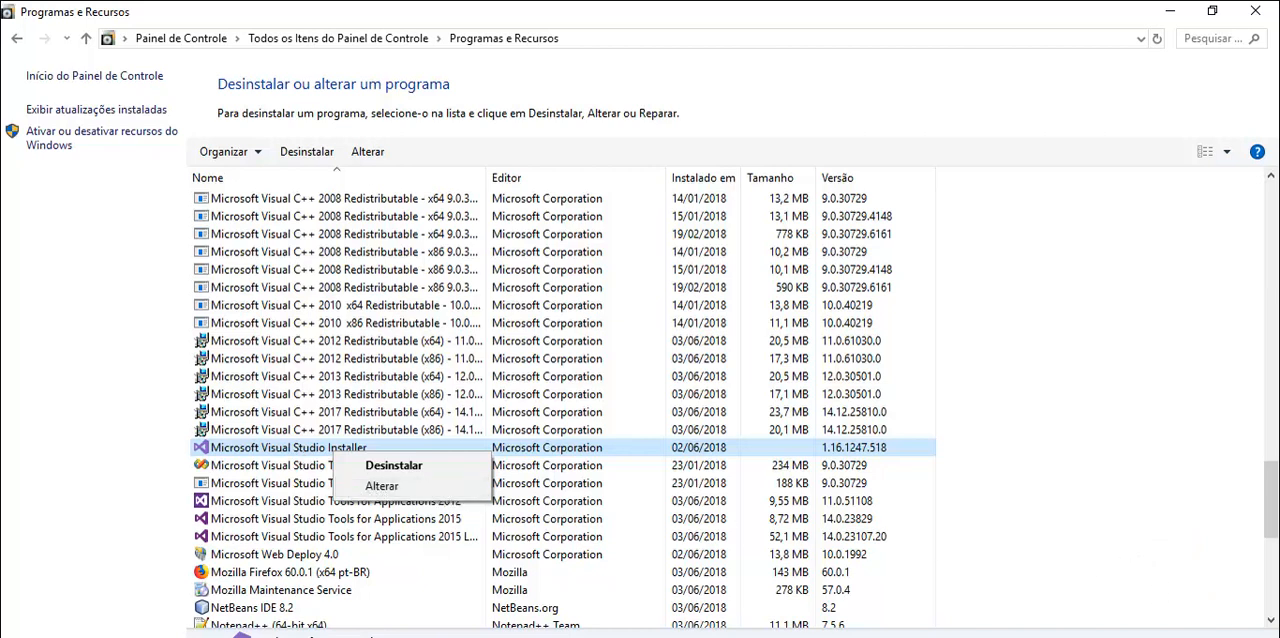
left_click(381, 485)
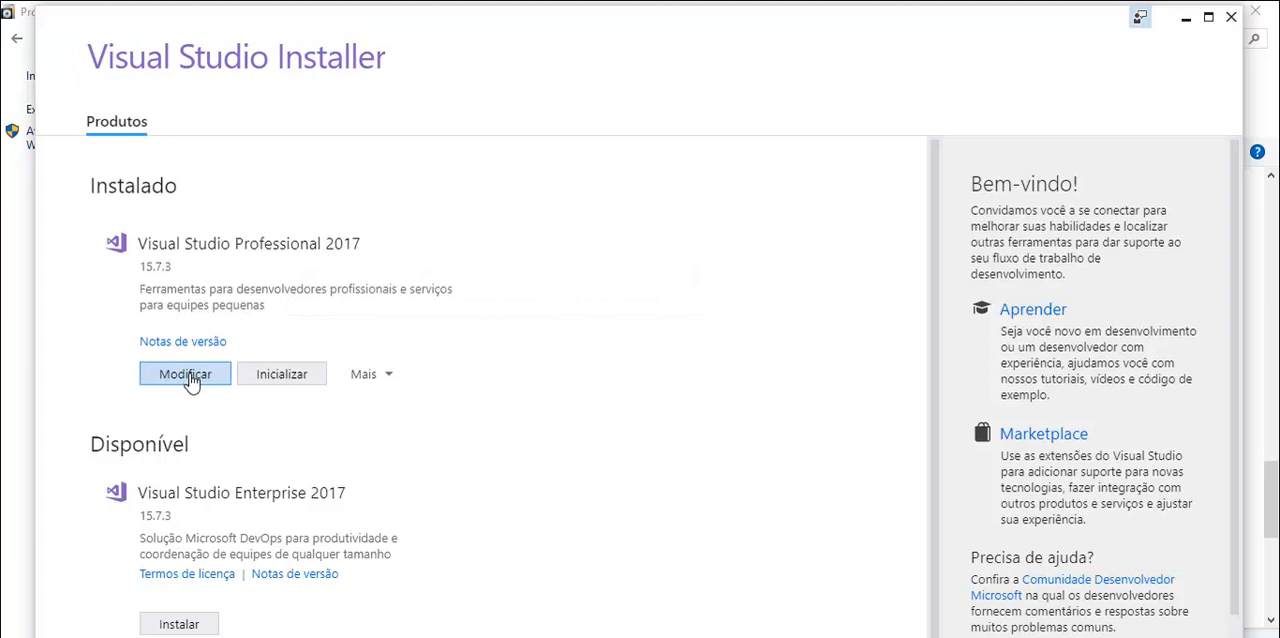
scroll(277, 420, "down", 1)
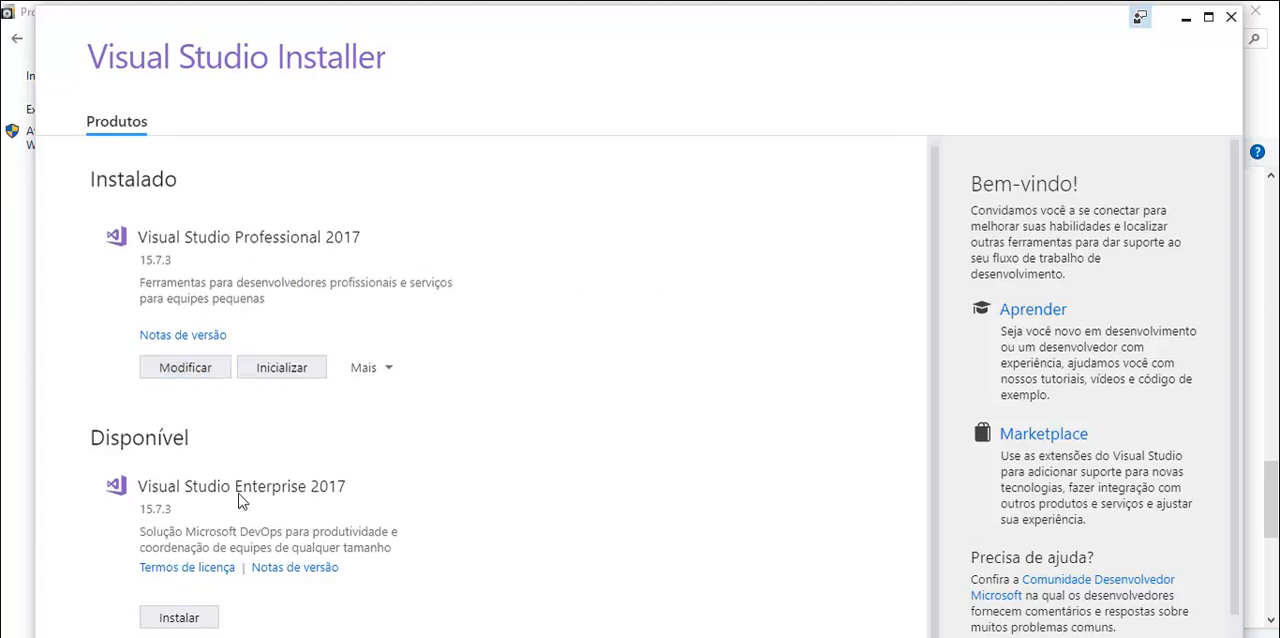
left_click(181, 376)
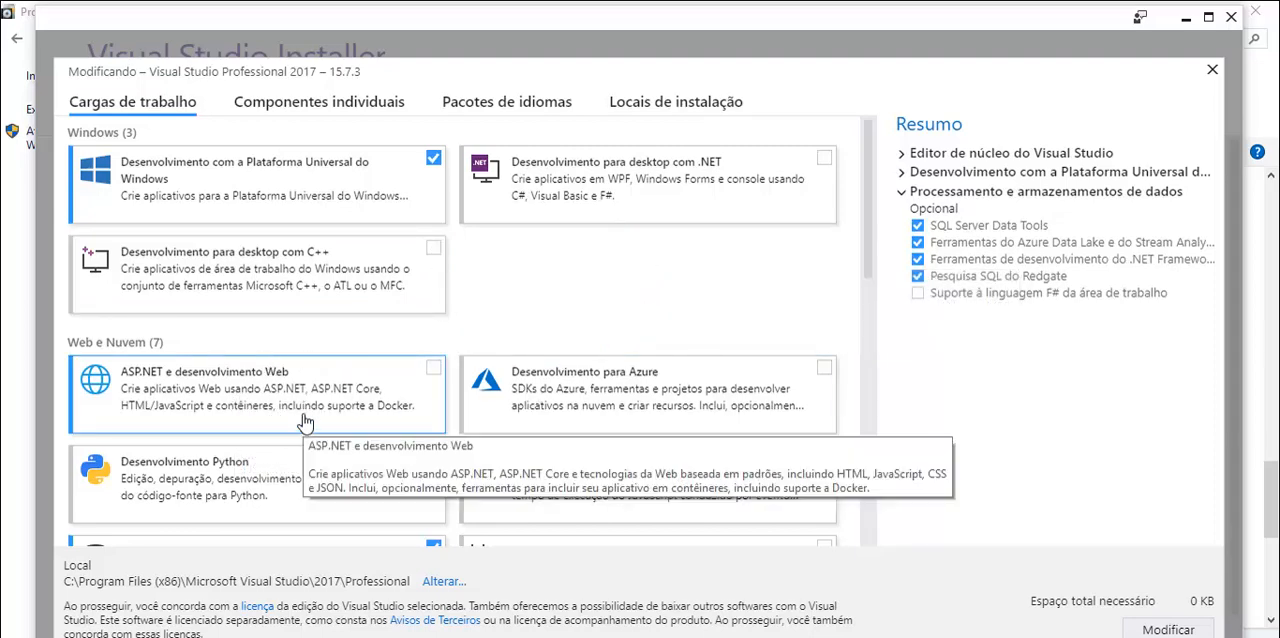
- Review the selected and available workloads of Visual Studio Professional 2017, including Processamento e armazenamentos de dados, and close the installer without modifying anything
scroll(305, 423, "down", 3)
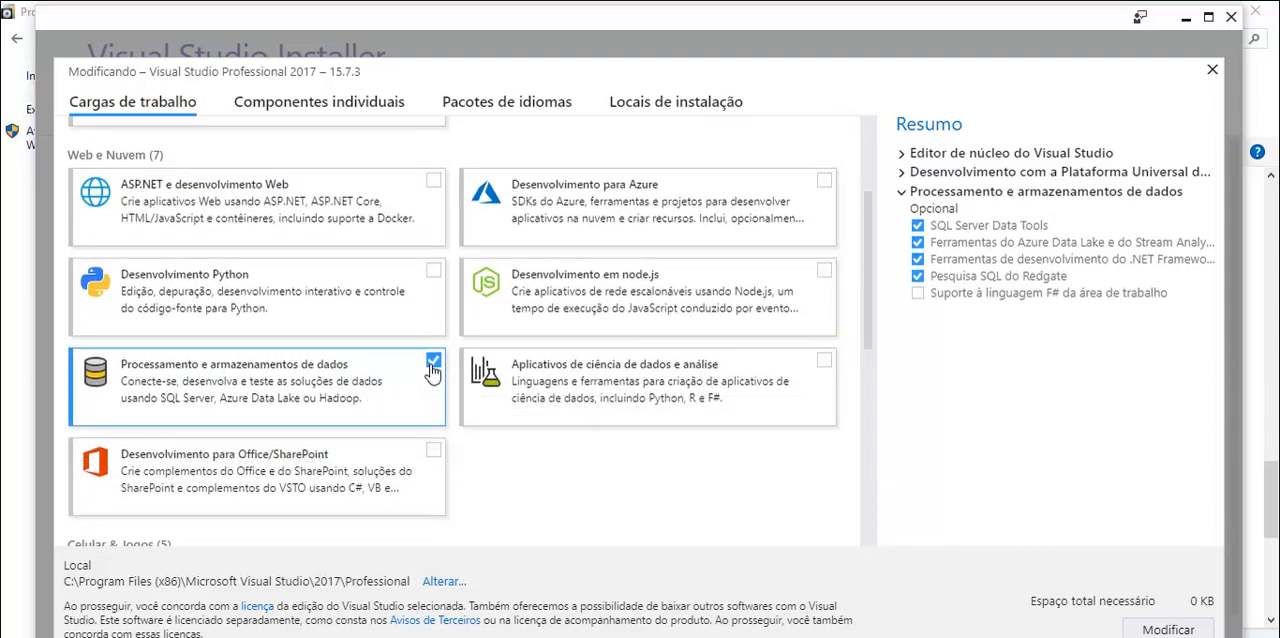
scroll(432, 371, "down", 3)
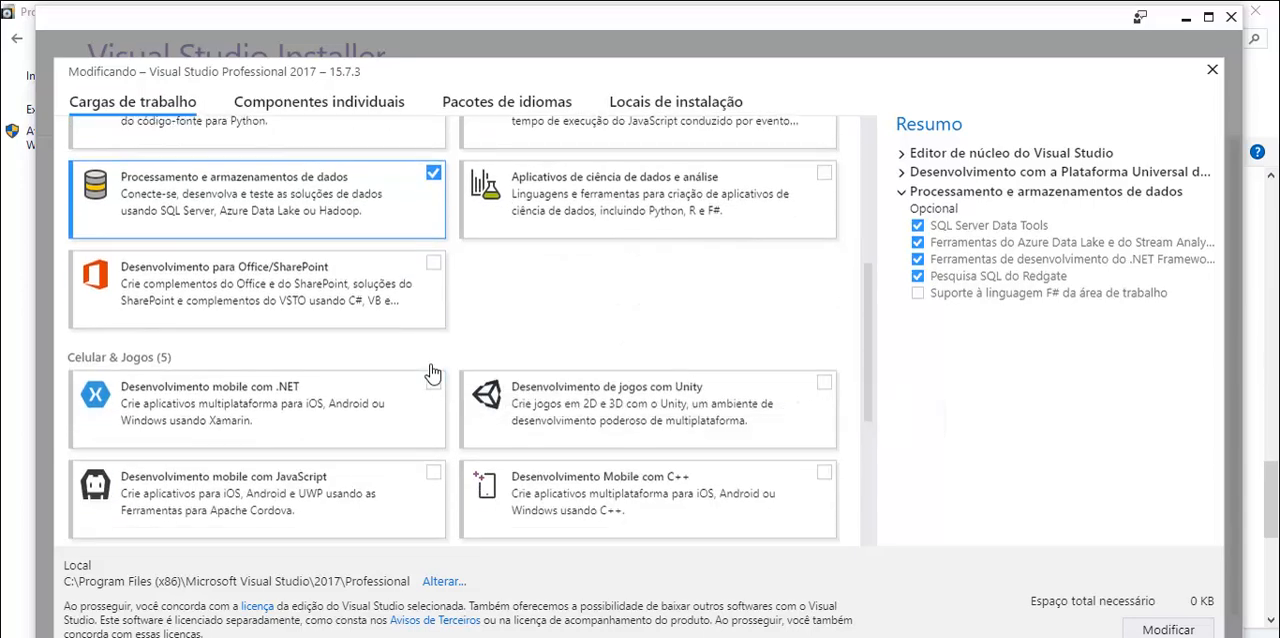
scroll(432, 371, "down", 5)
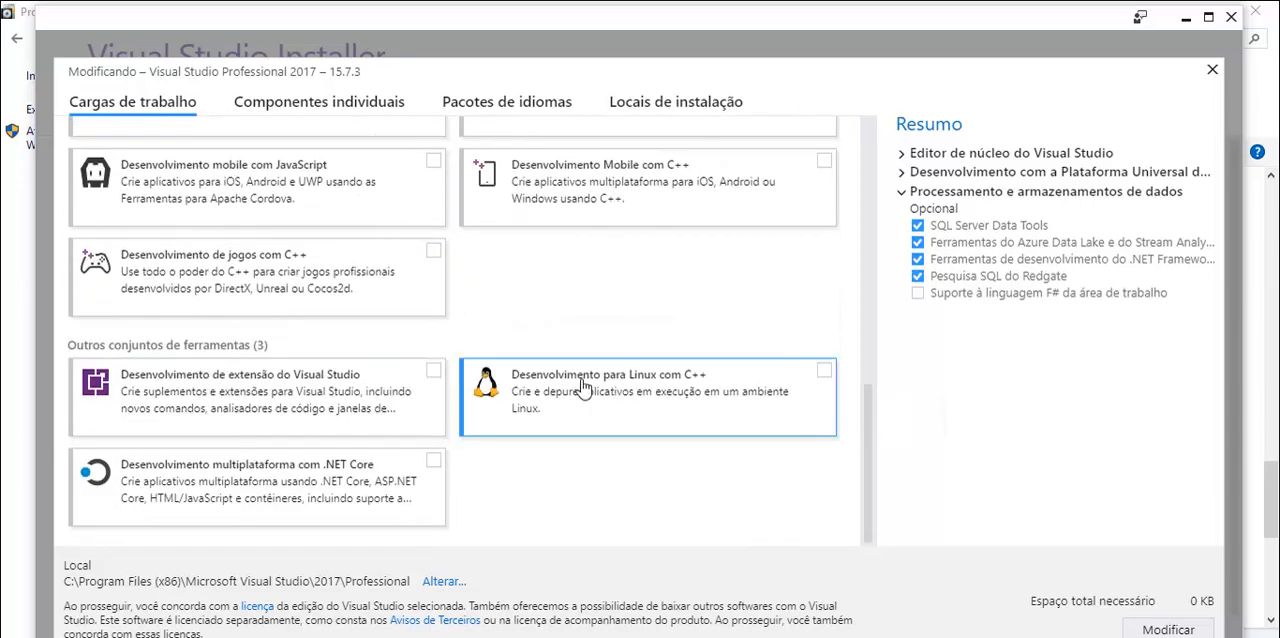
scroll(591, 400, "up", 8)
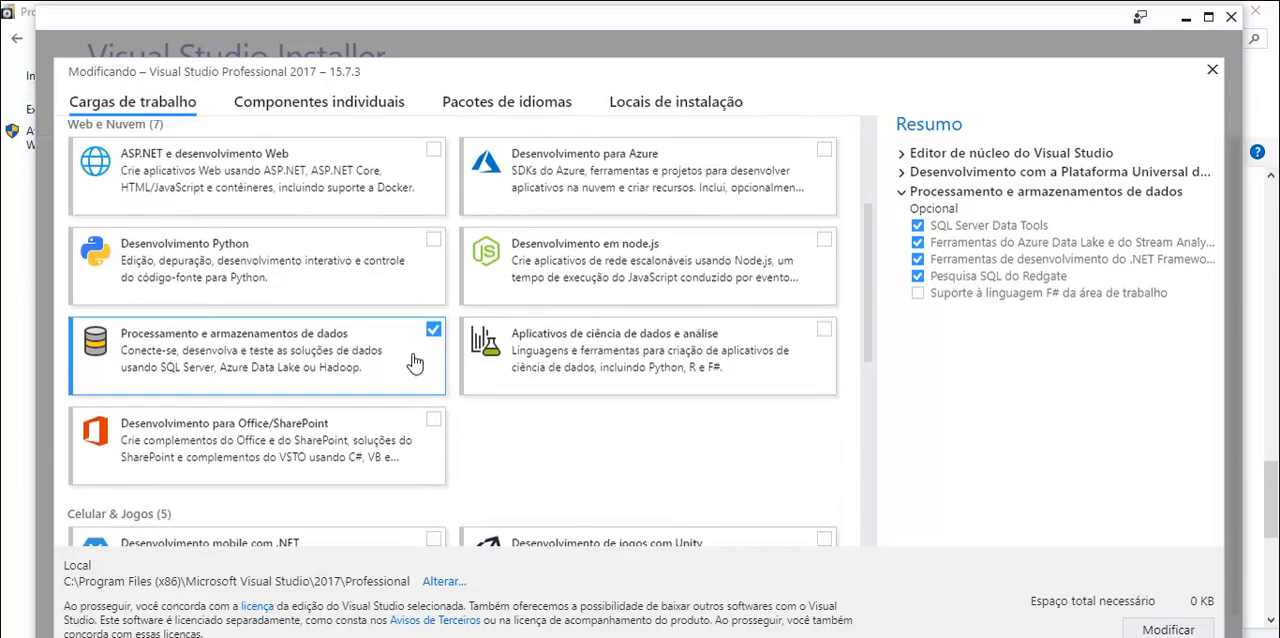
scroll(425, 366, "up", 4)
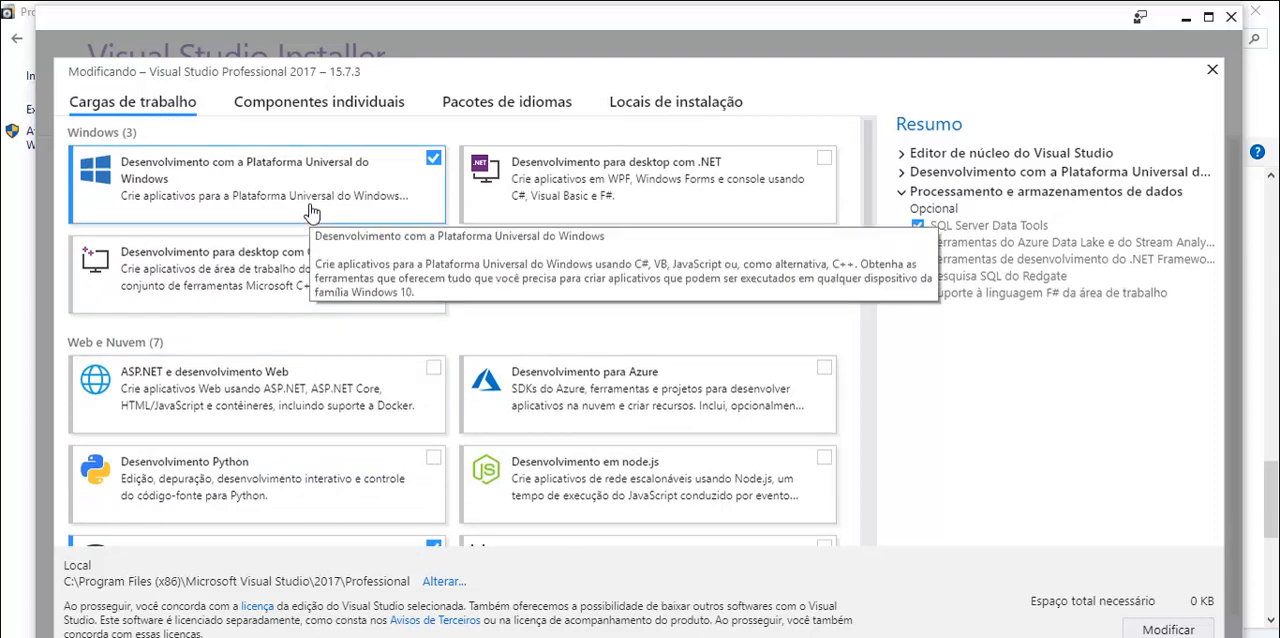
scroll(672, 475, "down", 10)
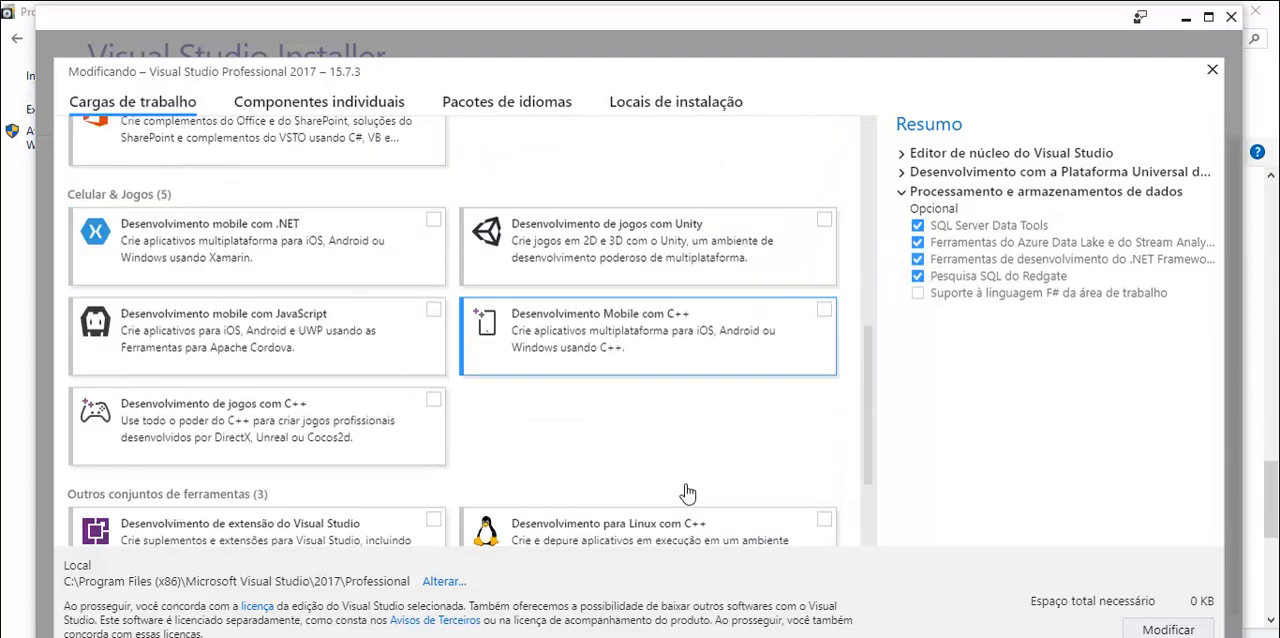
scroll(687, 492, "down", 3)
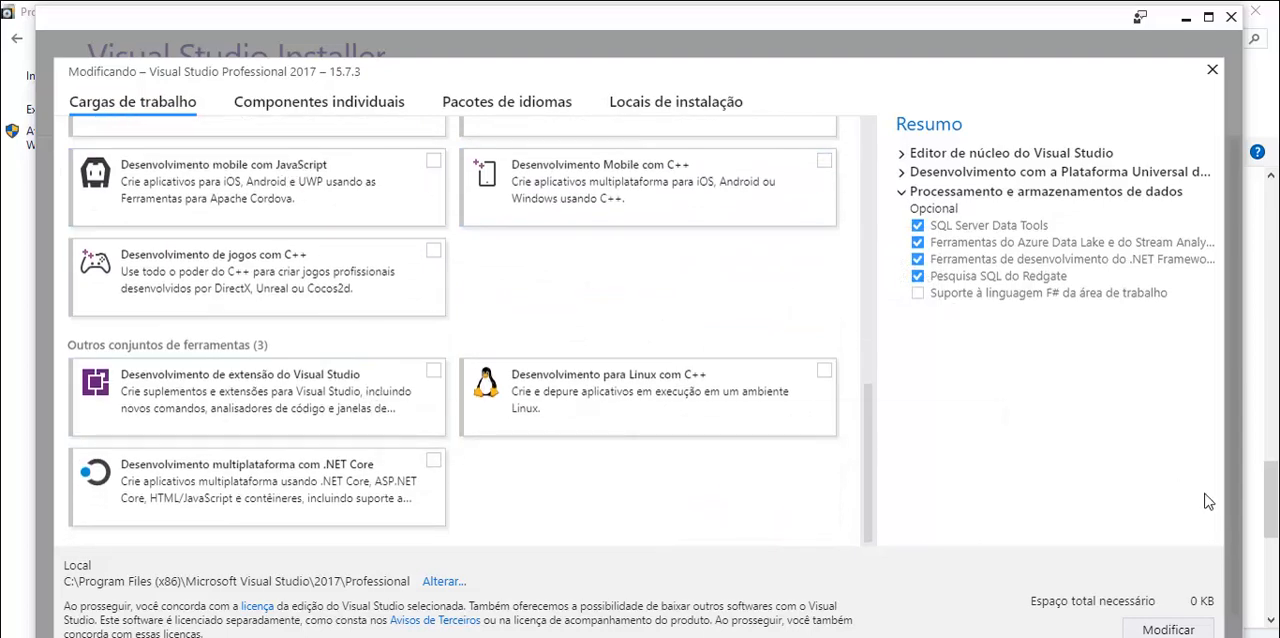
scroll(528, 416, "up", 12)
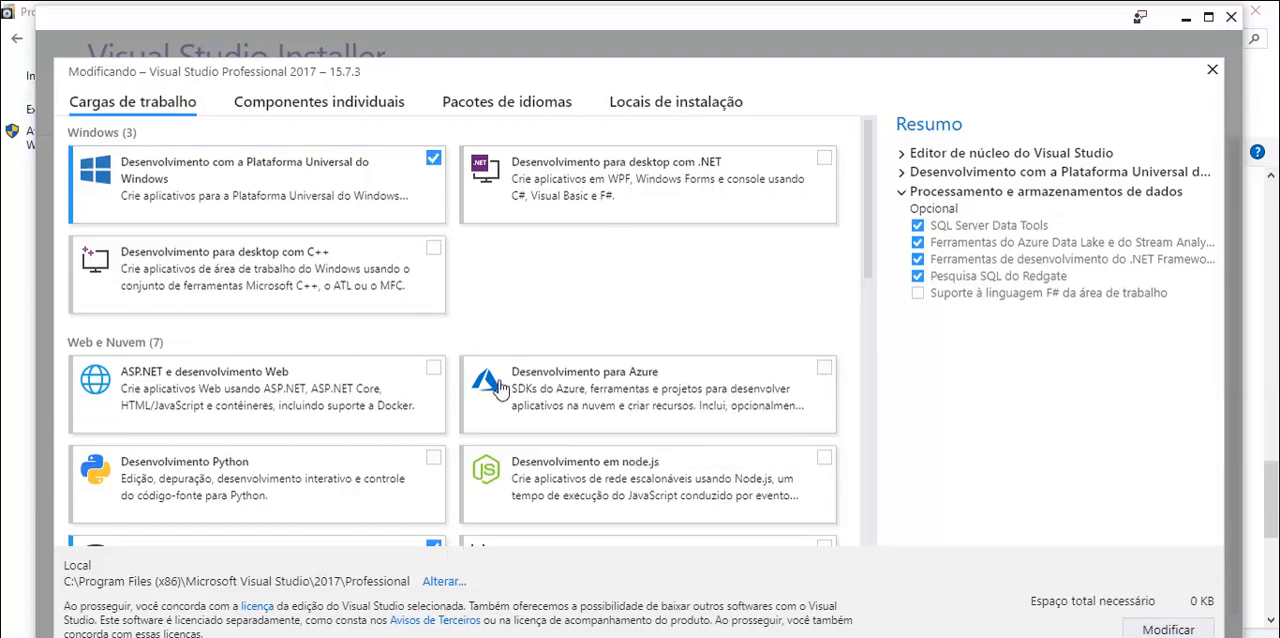
scroll(466, 335, "down", 7)
scroll(490, 348, "up", 4)
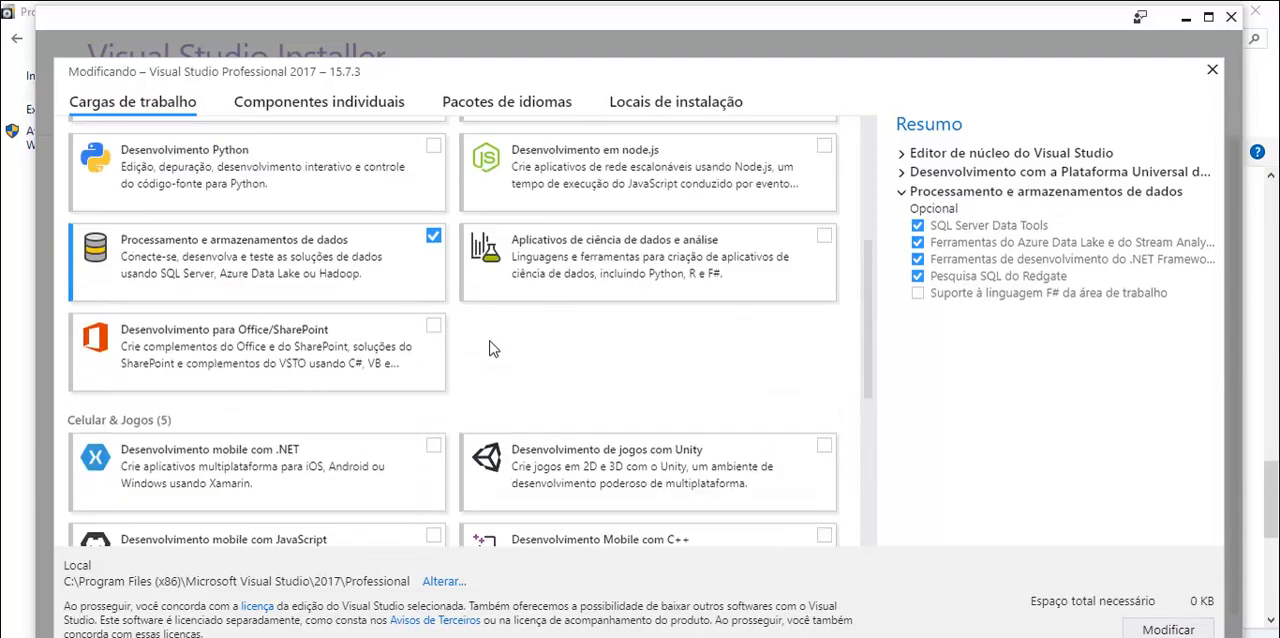
scroll(492, 348, "up", 3)
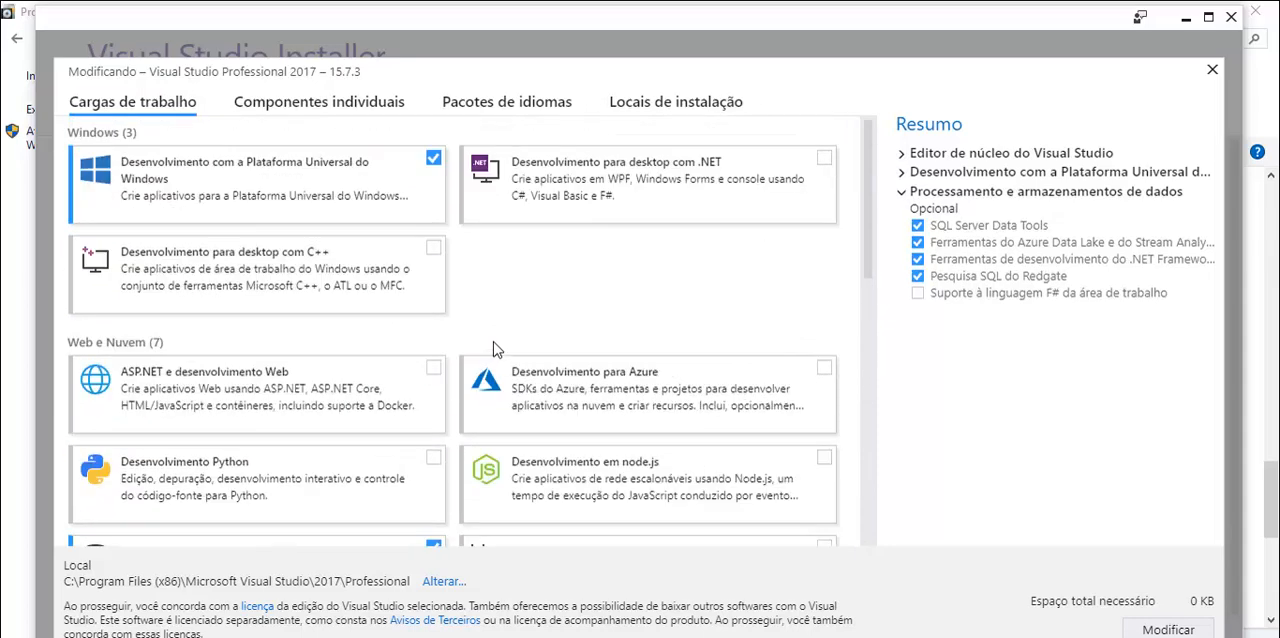
left_click(1212, 73)
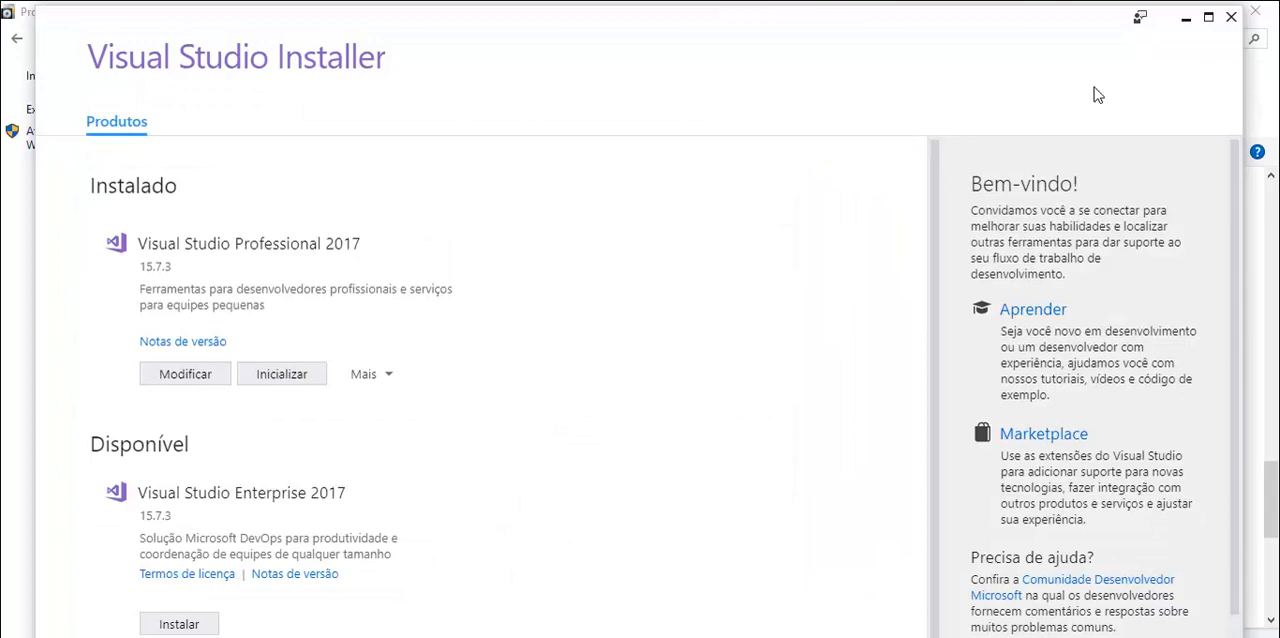
left_click(1230, 18)
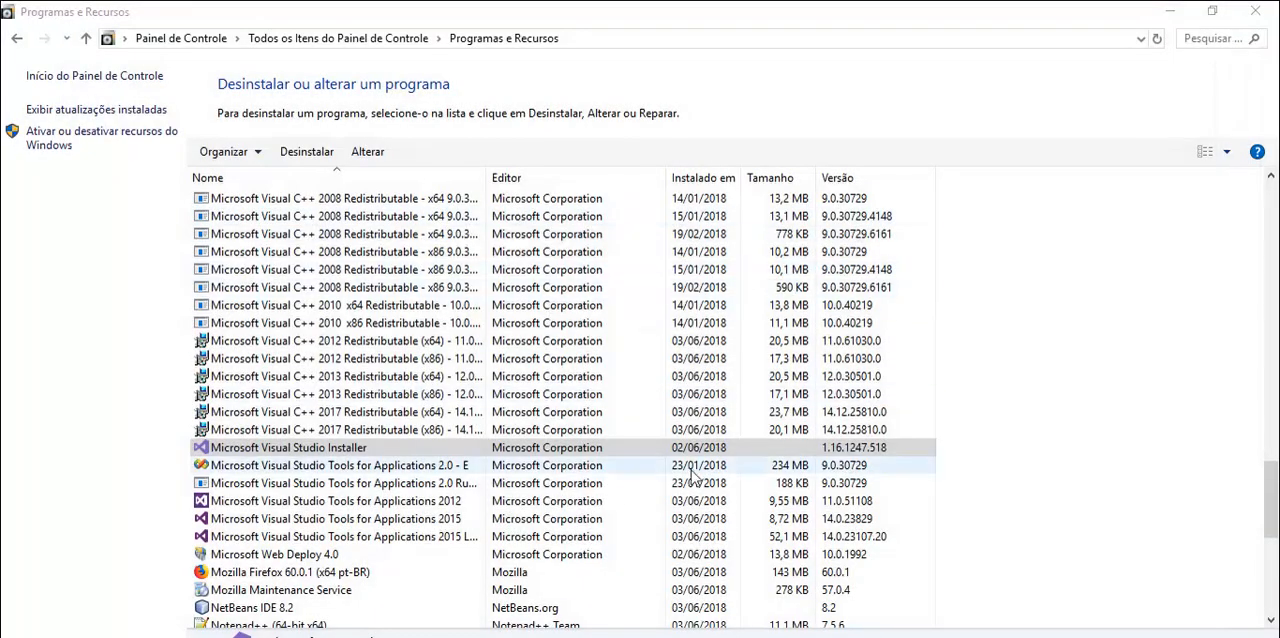